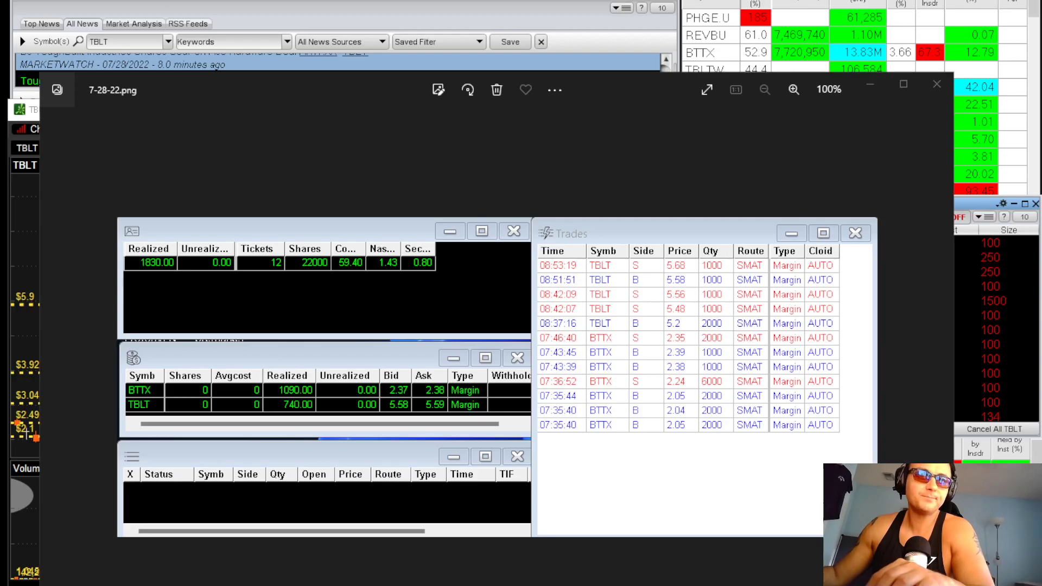
Scroll through the 'Reviewing My Trades July 2022' blog post
{"action": "scroll", "coordinate": [545, 529], "scroll_direction": "down", "scroll_amount": 5}
{"action": "scroll", "coordinate": [448, 504], "scroll_direction": "up", "scroll_amount": 5}
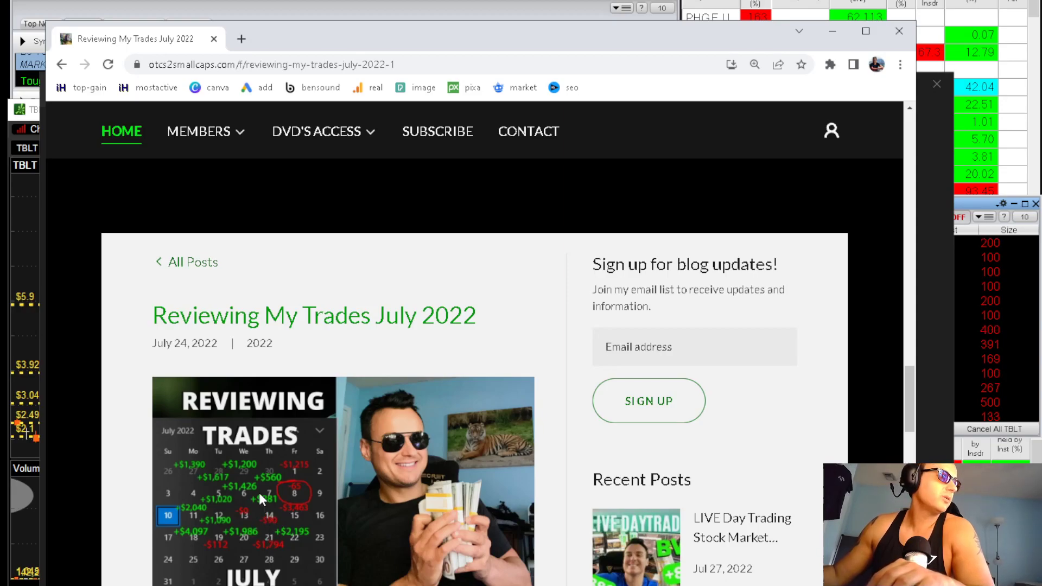
{"action": "scroll", "coordinate": [258, 492], "scroll_direction": "down", "scroll_amount": 2}
{"action": "scroll", "coordinate": [259, 492], "scroll_direction": "up", "scroll_amount": 1}
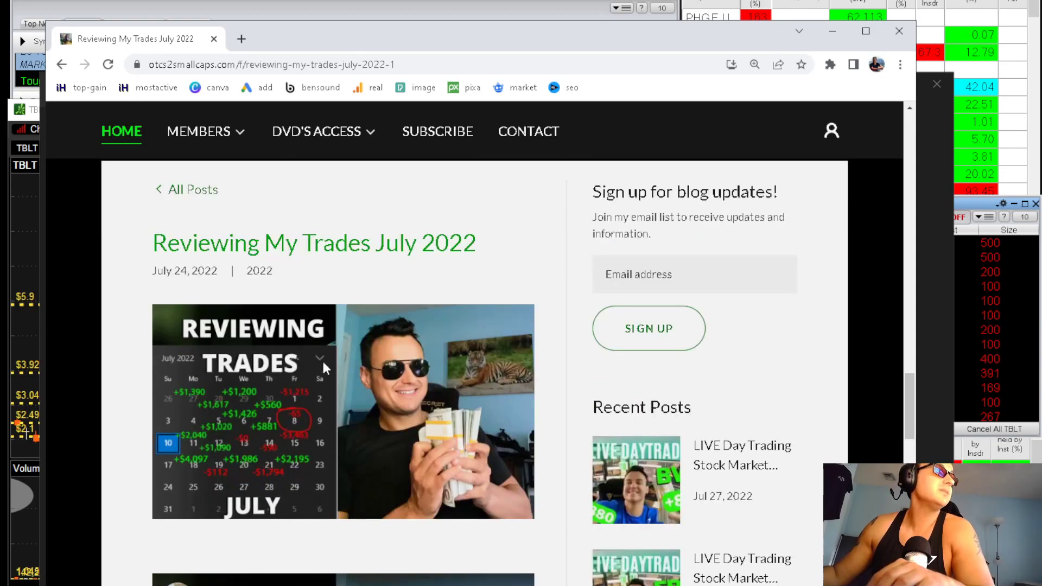
Hide the blog and the 7-28-22.png screenshot to bring the TBLT charts forward
{"action": "left_click", "coordinate": [840, 33]}
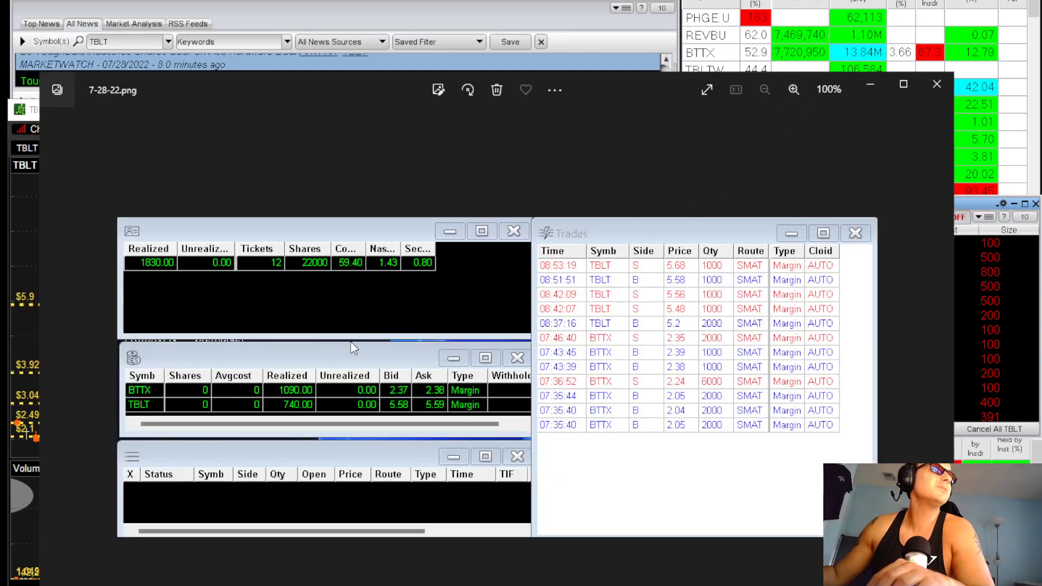
{"action": "left_click", "coordinate": [856, 87]}
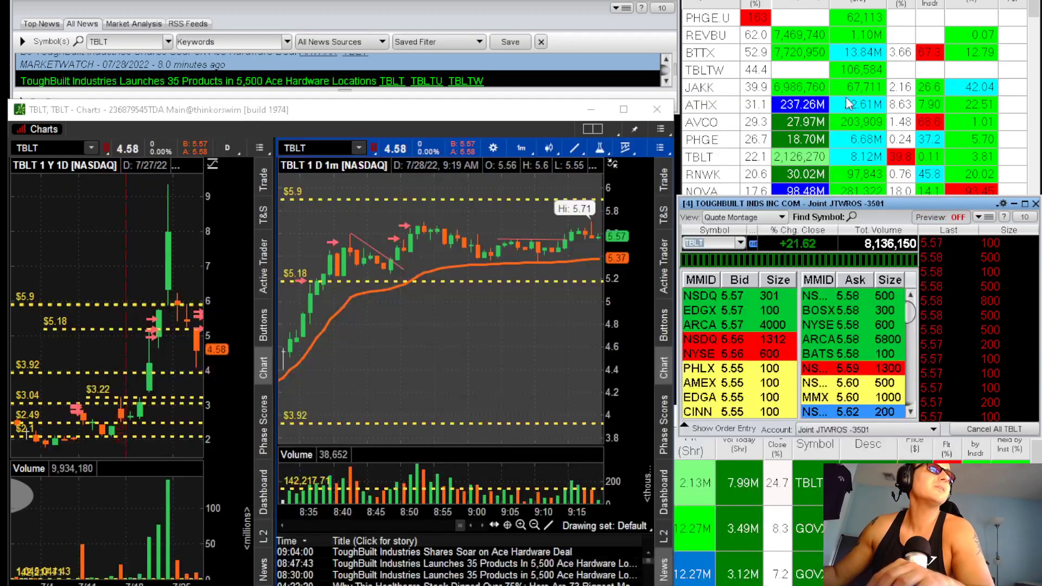
{"action": "left_click", "coordinate": [307, 146]}
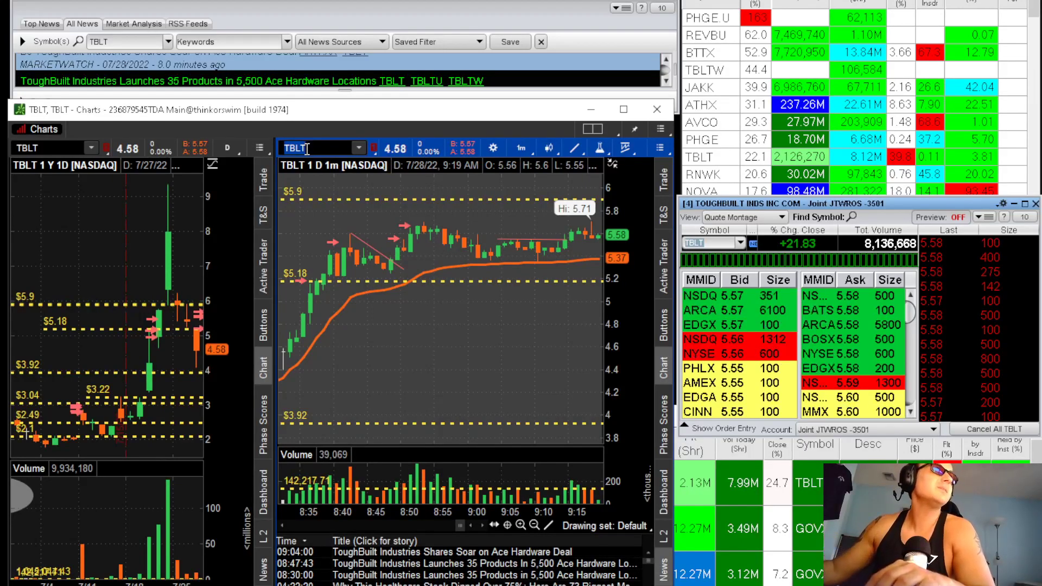
{"action": "key", "text": "alt+Tab"}
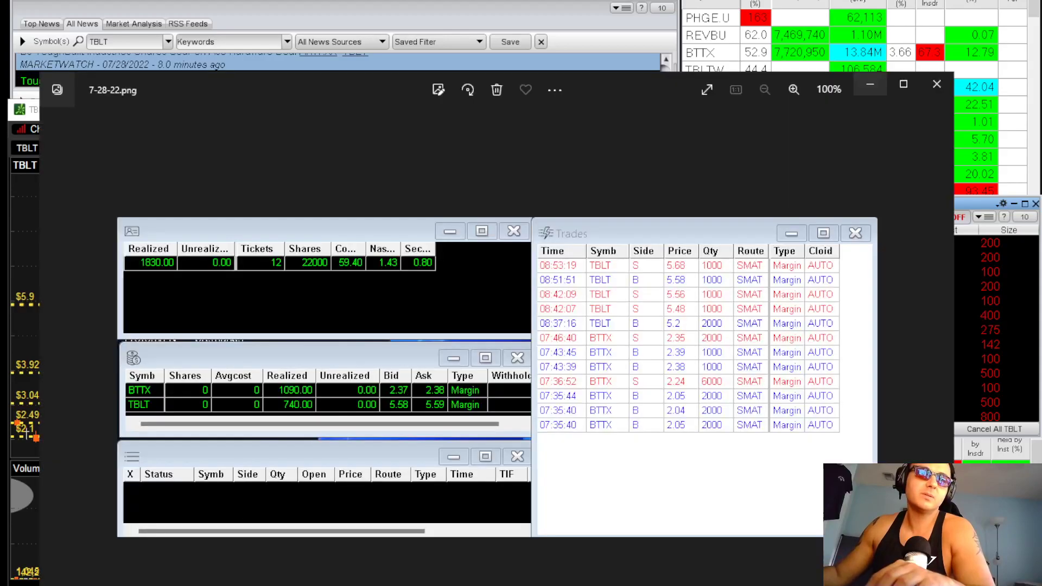
{"action": "key", "text": "alt+Tab"}
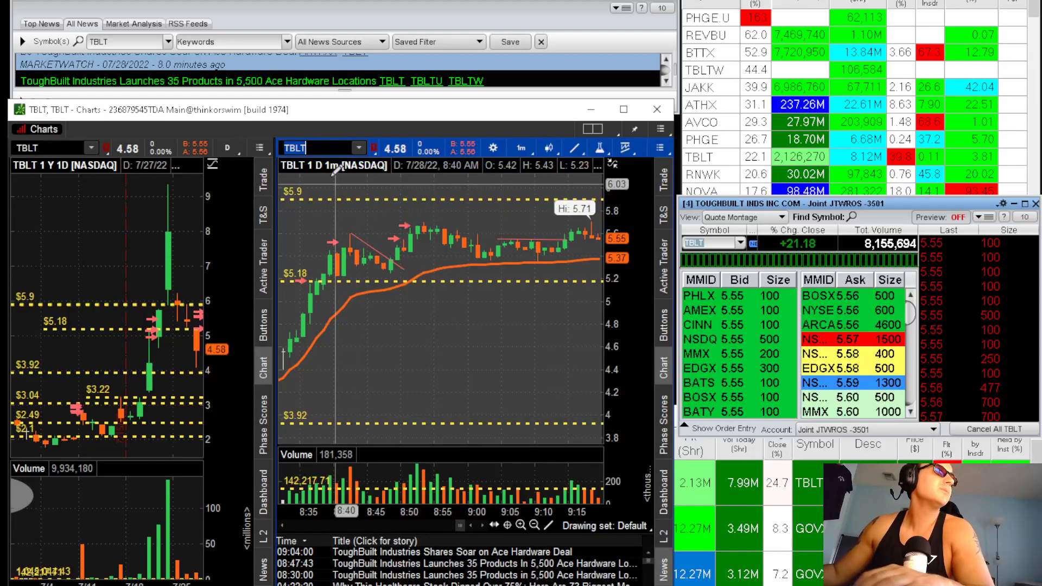
Load BTTX on both linked charts
{"action": "left_click", "coordinate": [330, 152]}
{"action": "type", "text": "BTTX"}
{"action": "key", "text": "Return"}
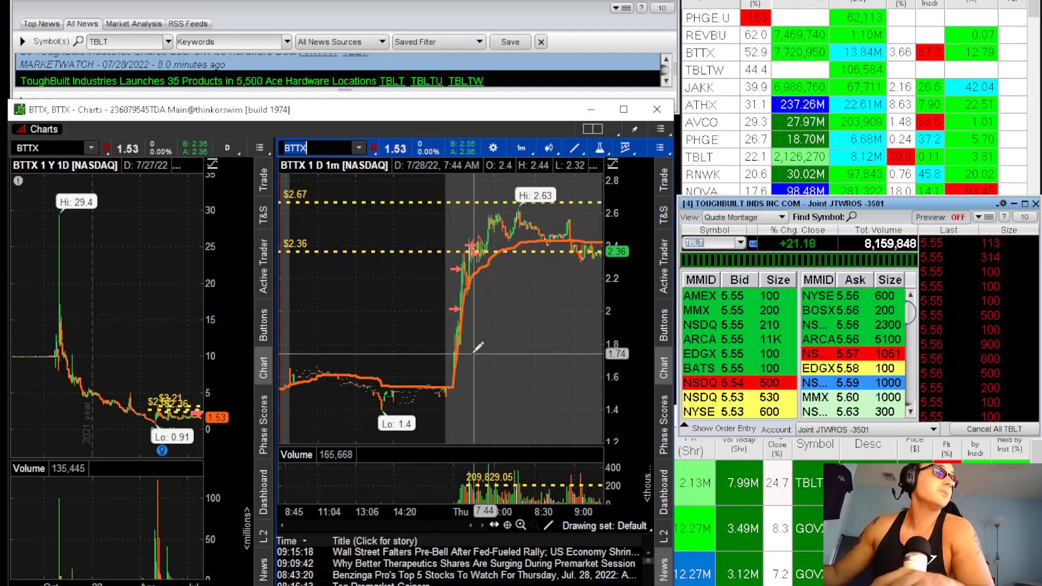
Widen the daily BTTX chart's time span and scroll the news list
{"action": "scroll", "coordinate": [154, 341], "scroll_direction": "up", "scroll_amount": 5}
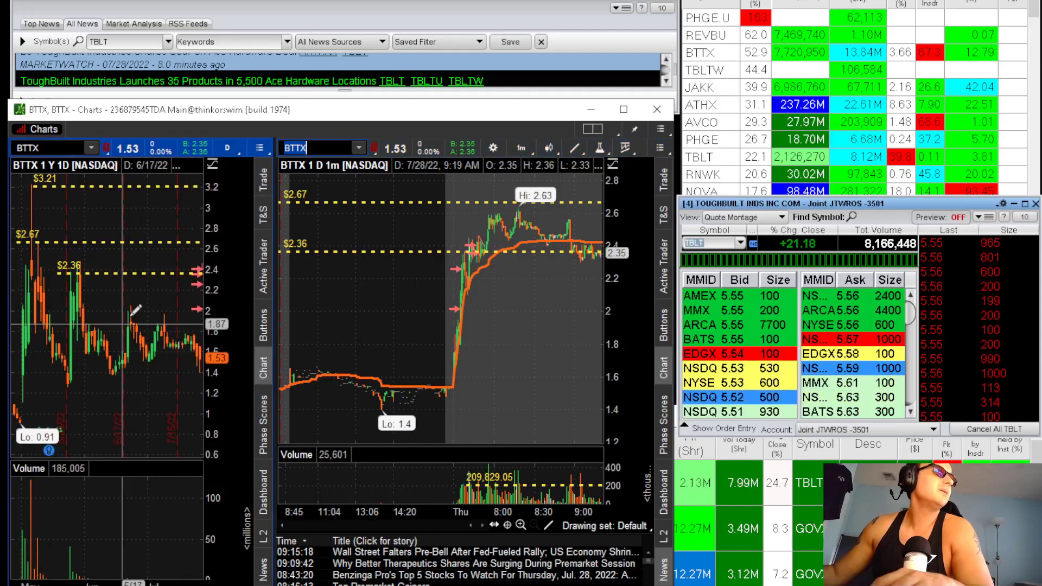
{"action": "left_click_drag", "start_coordinate": [117, 582], "coordinate": [165, 583]}
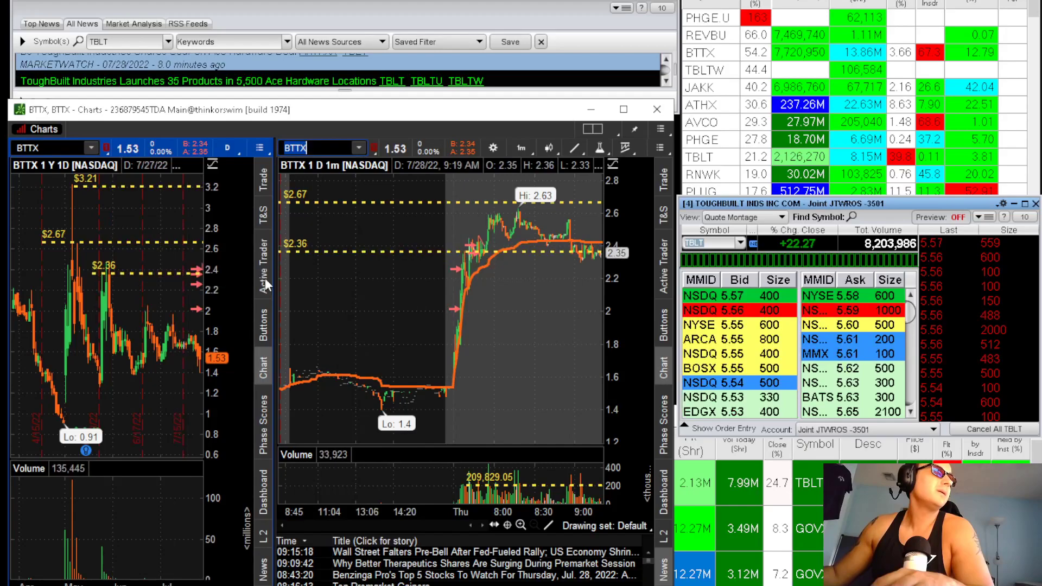
{"action": "scroll", "coordinate": [645, 363], "scroll_direction": "up", "scroll_amount": 3}
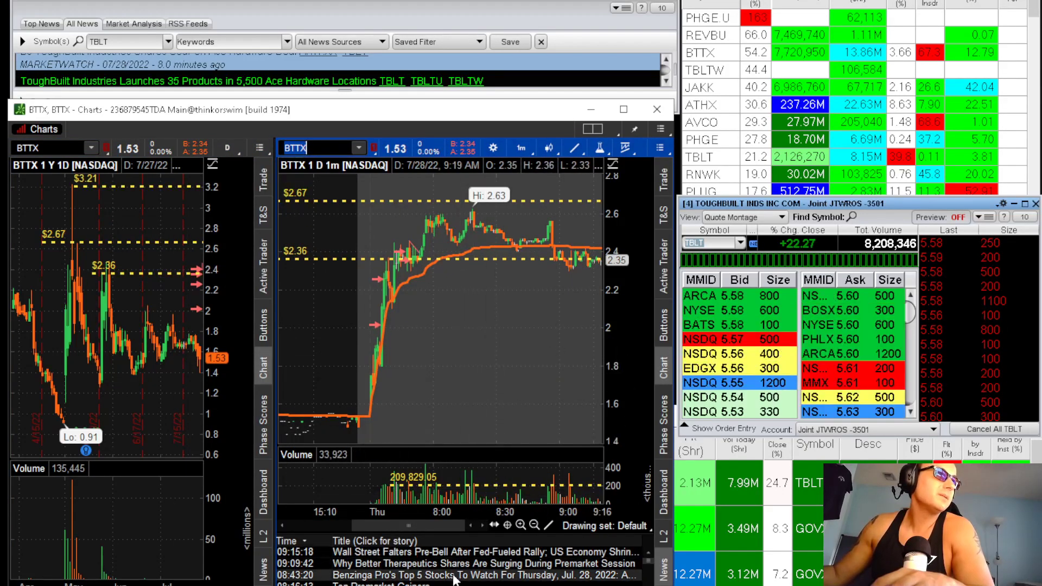
{"action": "scroll", "coordinate": [458, 580], "scroll_direction": "down", "scroll_amount": 1}
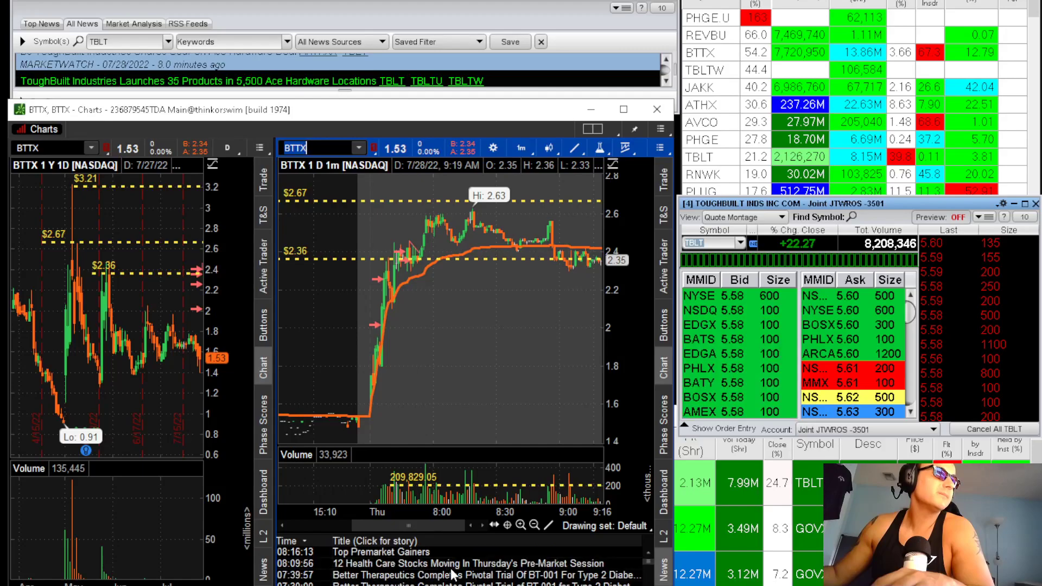
Open the 07:39:57 Better Therapeutics BT-001 pivotal trial news story
{"action": "left_click", "coordinate": [458, 575]}
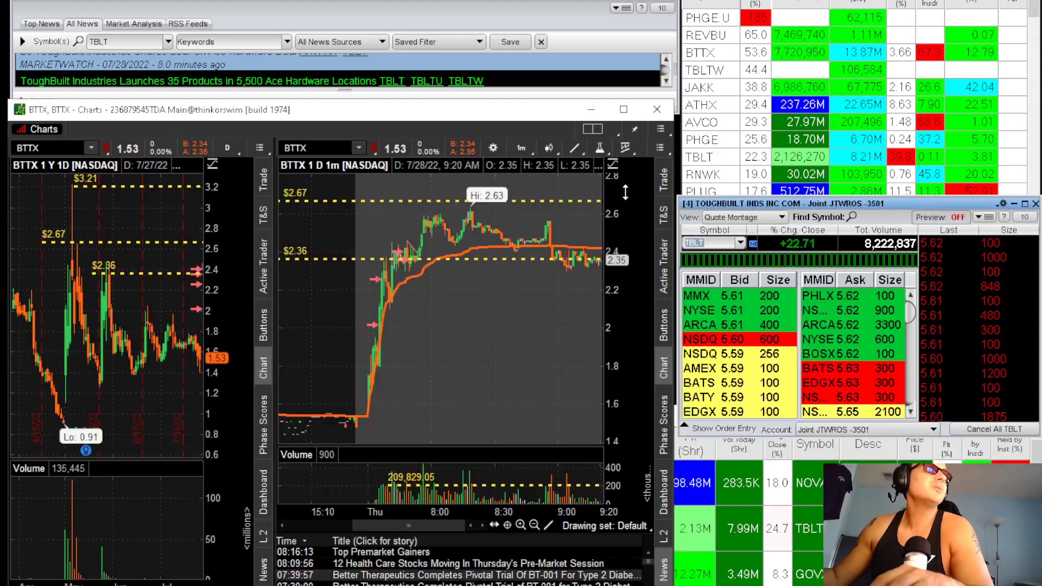
Close the news story and advance the BTTX 1-minute chart bar by bar, checking the trades screenshot
{"action": "left_click", "coordinate": [622, 195]}
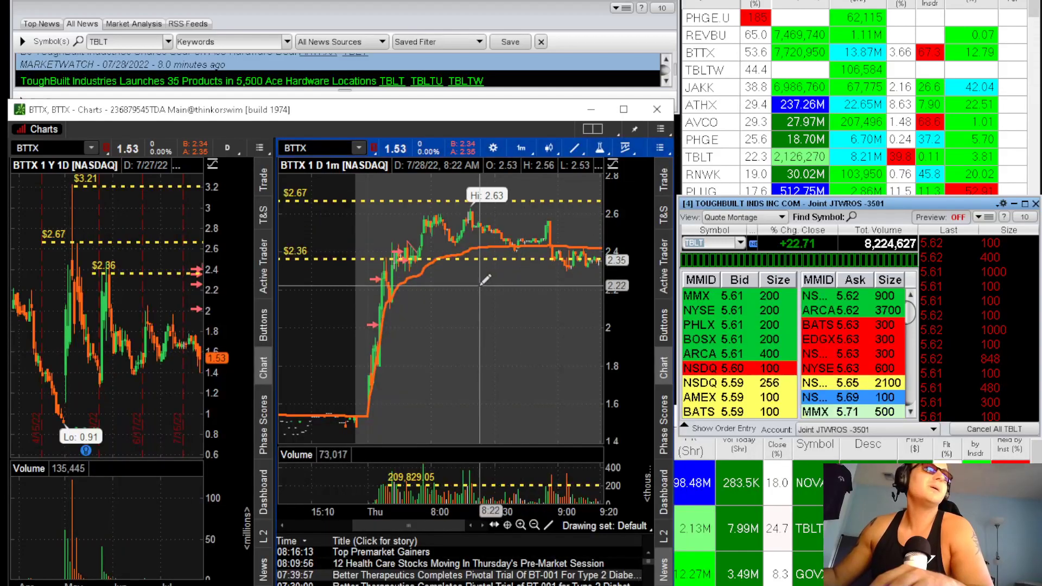
{"action": "scroll", "coordinate": [485, 280], "scroll_direction": "up", "scroll_amount": 5}
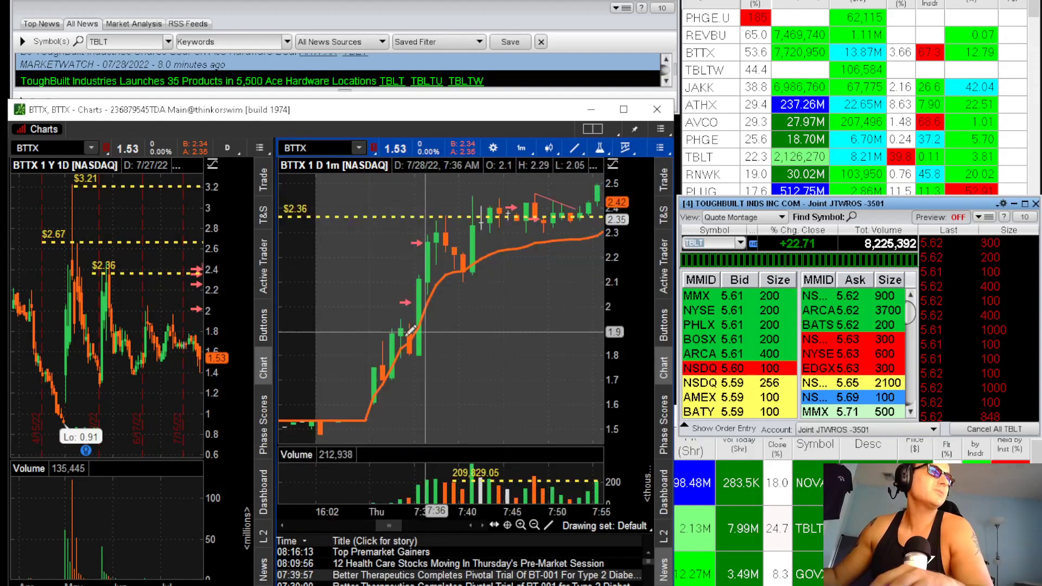
{"action": "scroll", "coordinate": [542, 217], "scroll_direction": "up", "scroll_amount": 5}
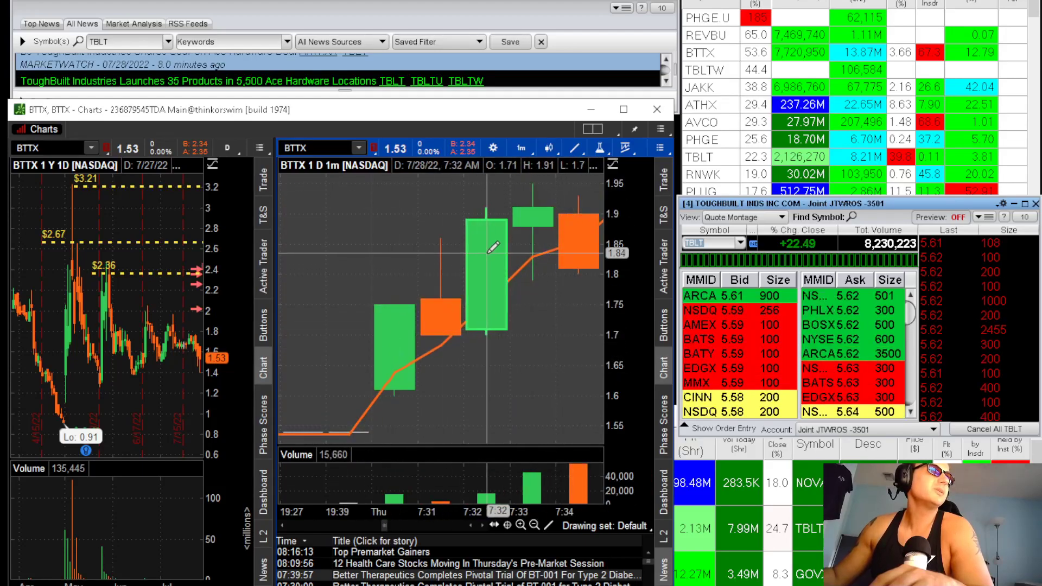
{"action": "left_click", "coordinate": [481, 525]}
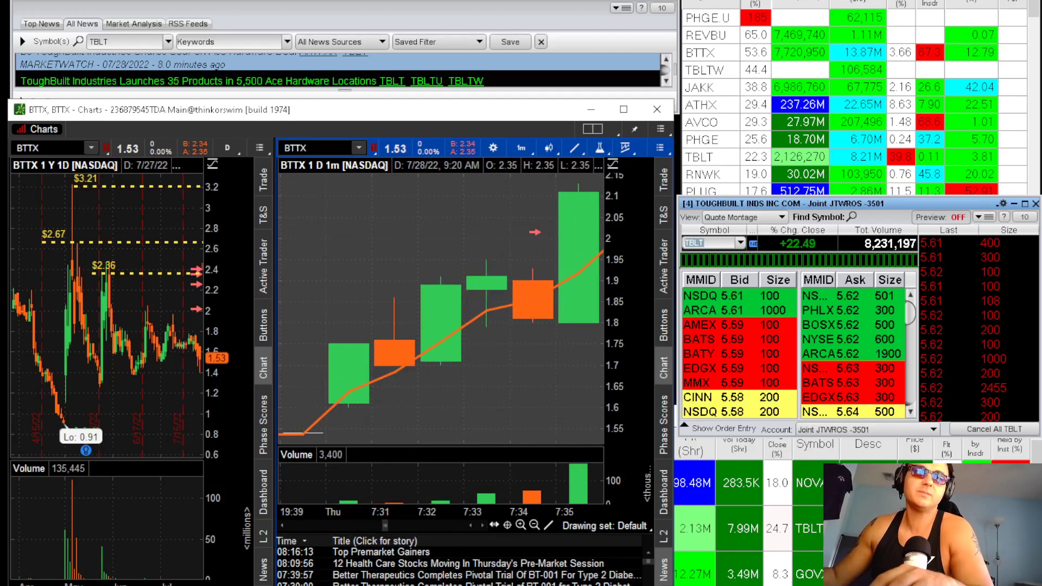
{"action": "key", "text": "alt+Tab"}
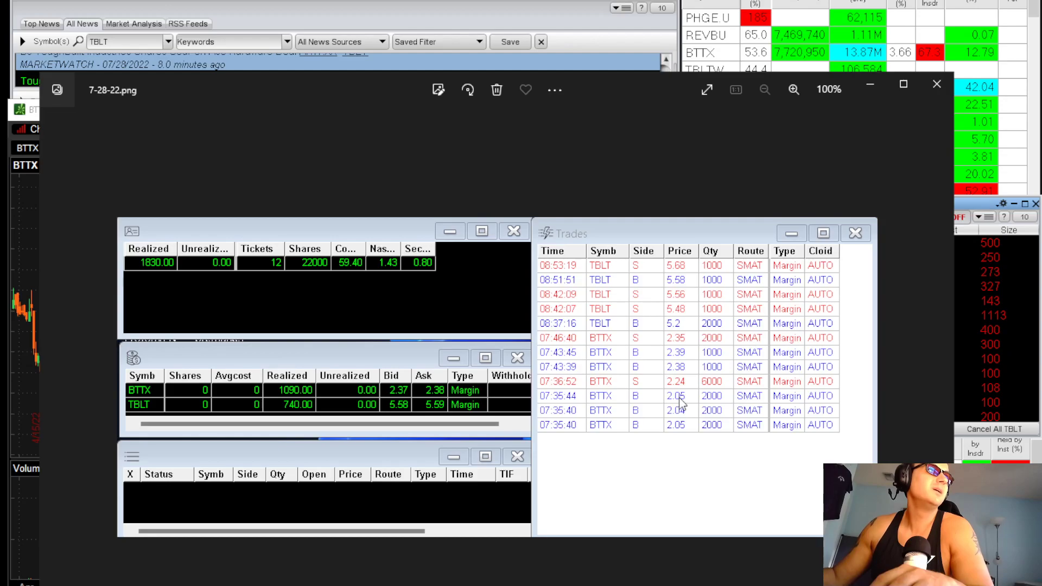
{"action": "left_click", "coordinate": [22, 148]}
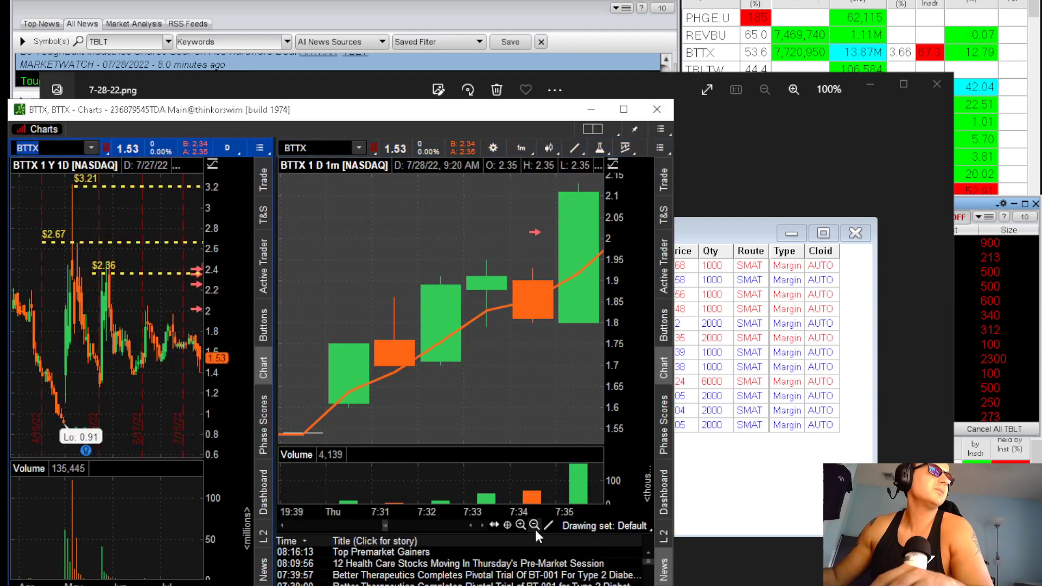
{"action": "left_click", "coordinate": [481, 525]}
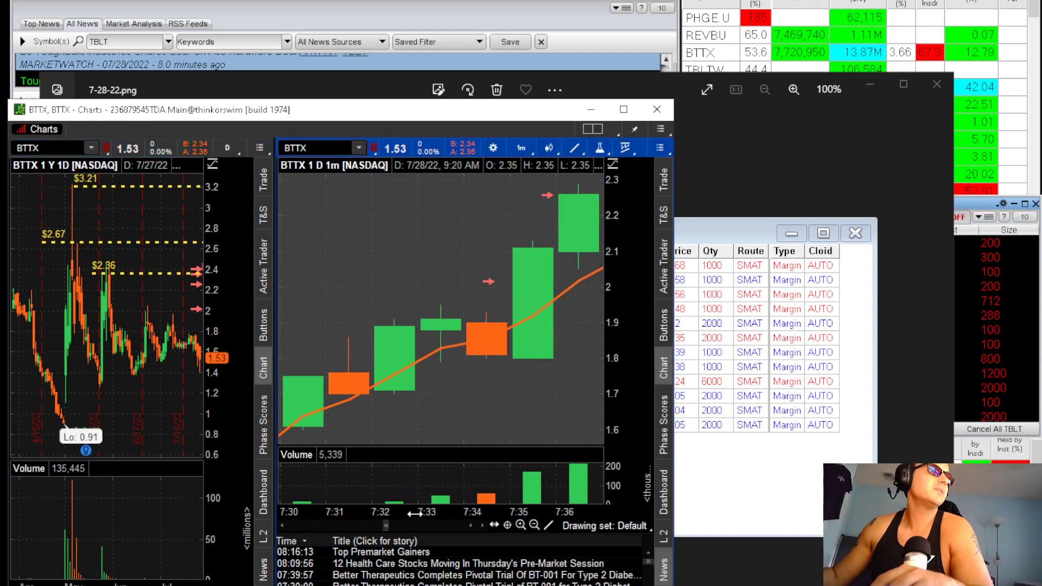
Zoom out the 1-minute chart, step through the morning run above $2.36, then show the trades screenshot
{"action": "left_click_drag", "start_coordinate": [415, 514], "coordinate": [472, 517]}
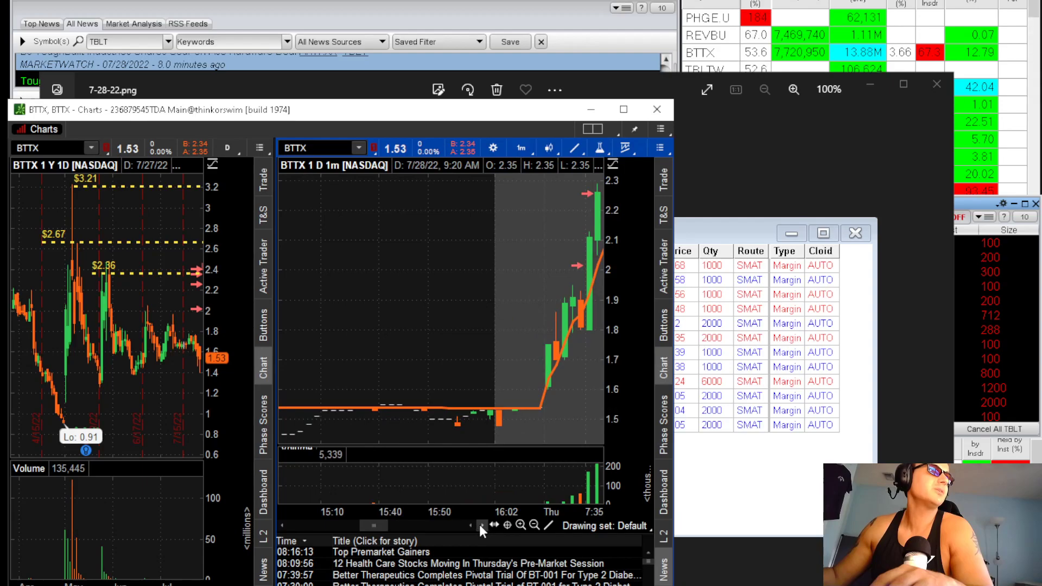
{"action": "left_click", "coordinate": [479, 525]}
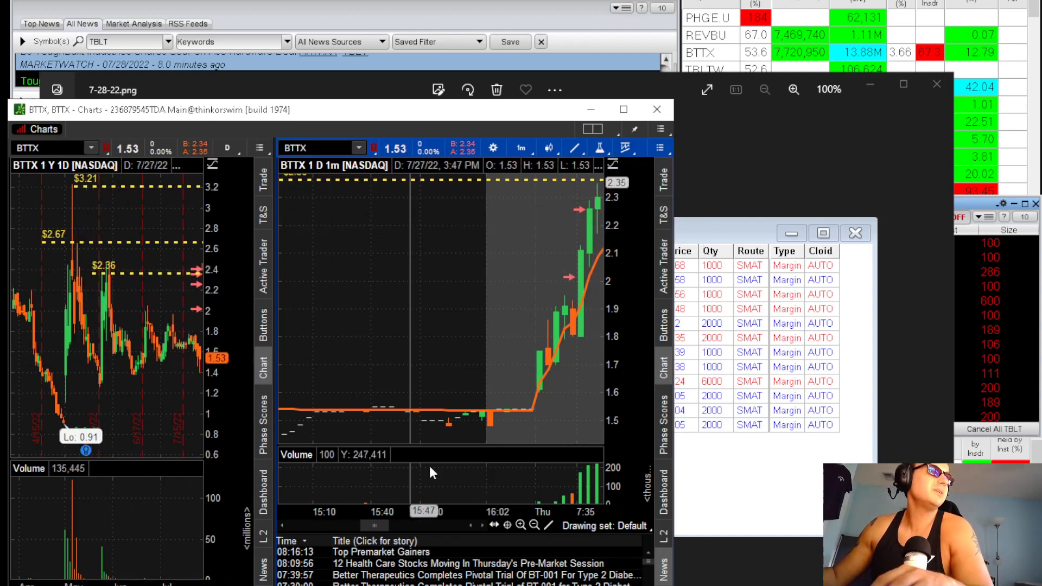
{"action": "left_click", "coordinate": [480, 525]}
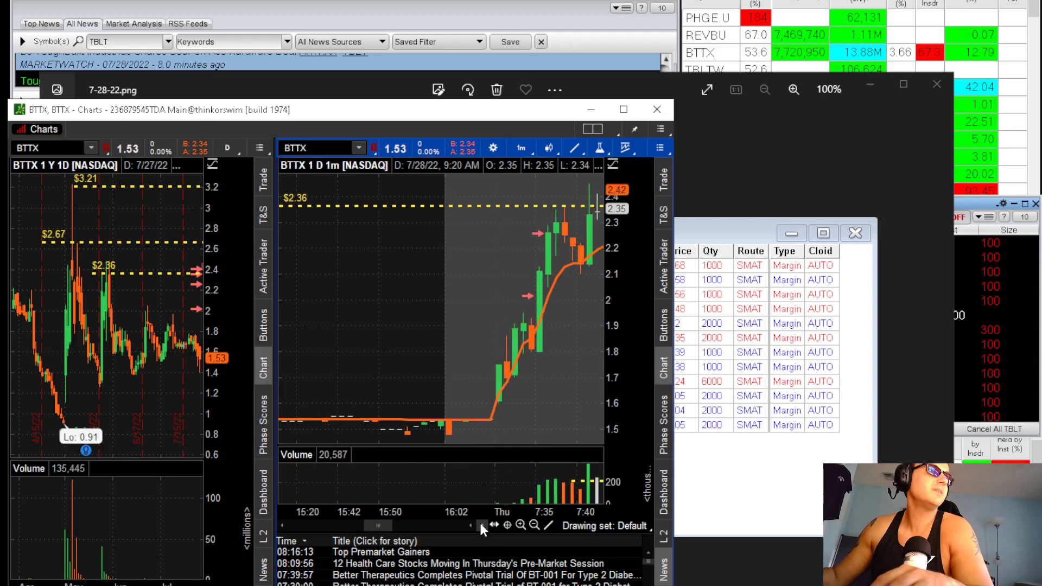
{"action": "left_click", "coordinate": [480, 525]}
{"action": "left_click", "coordinate": [481, 525]}
{"action": "left_click", "coordinate": [481, 526]}
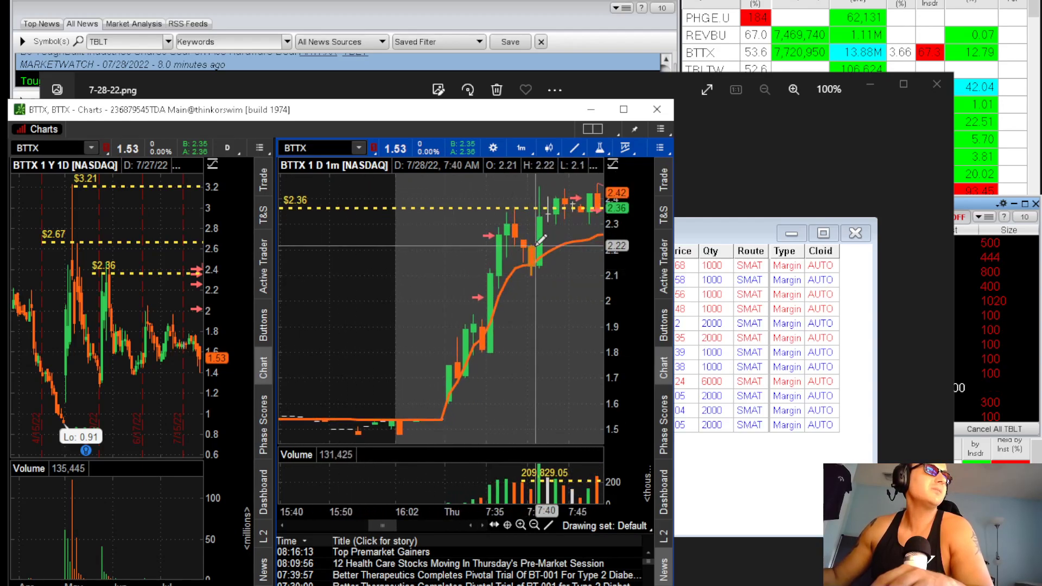
{"action": "scroll", "coordinate": [489, 233], "scroll_direction": "down", "scroll_amount": 5}
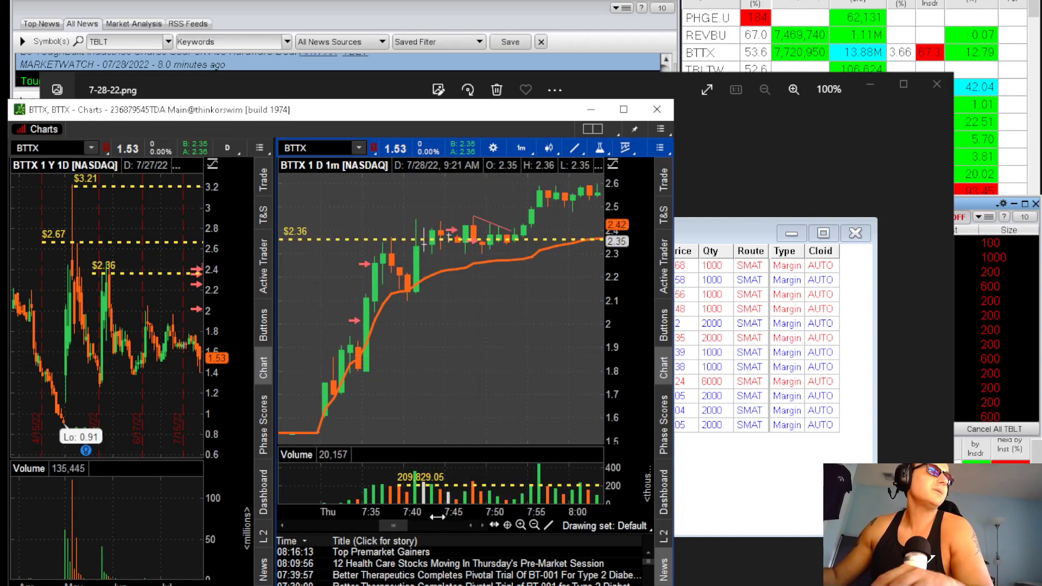
{"action": "scroll", "coordinate": [437, 517], "scroll_direction": "down", "scroll_amount": 5}
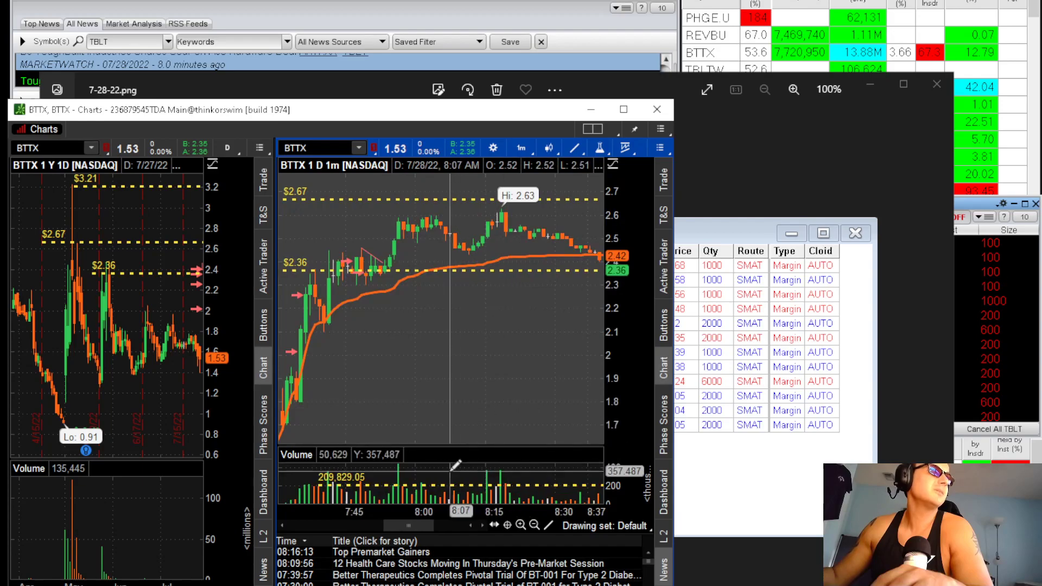
{"action": "left_click_drag", "start_coordinate": [419, 519], "coordinate": [513, 512]}
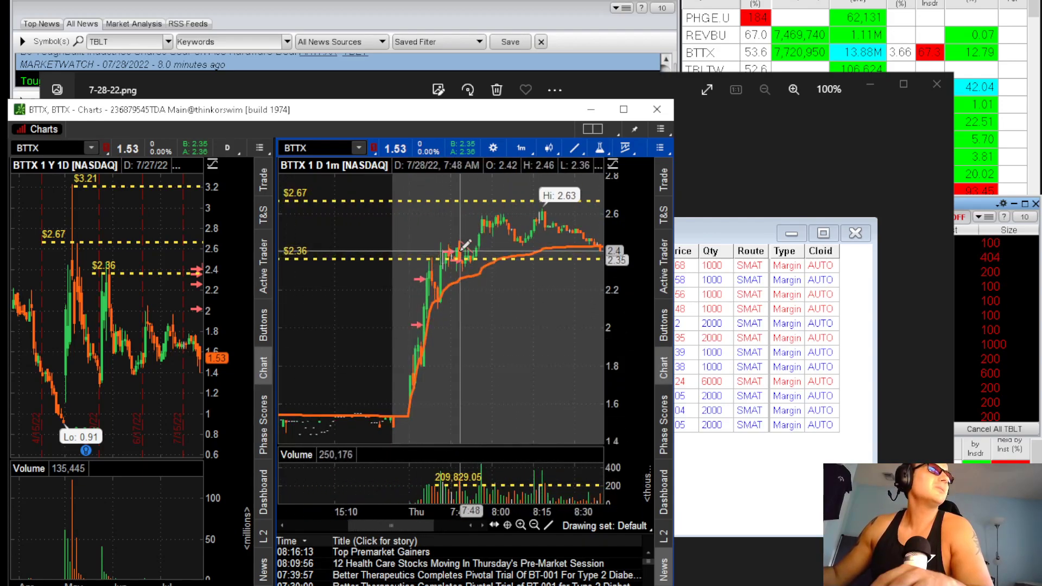
{"action": "left_click", "coordinate": [715, 314]}
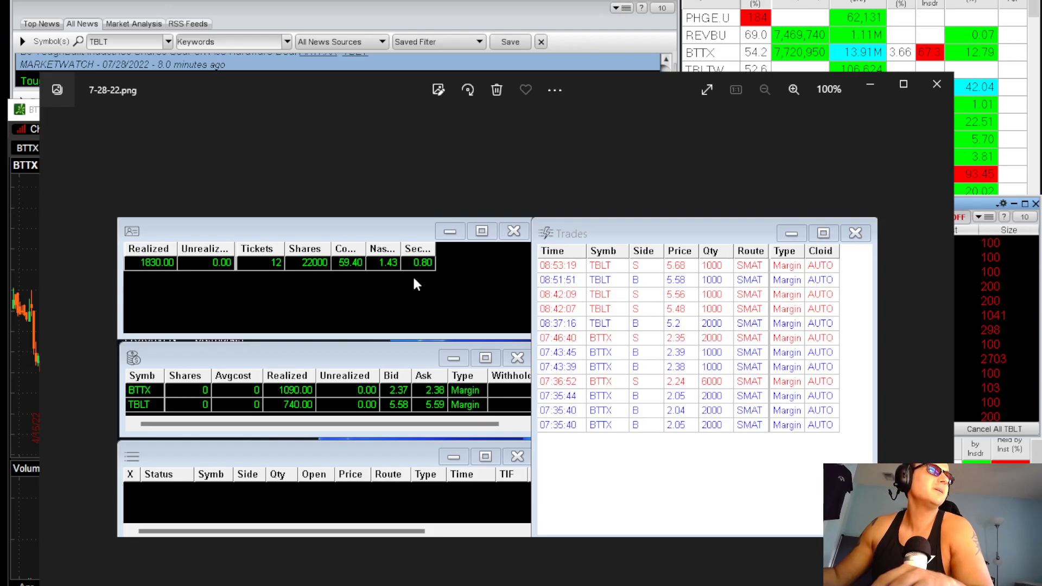
Load TBLT into the linked charts and zoom the 1-minute chart into the 7/28 morning session
{"action": "left_click", "coordinate": [34, 152]}
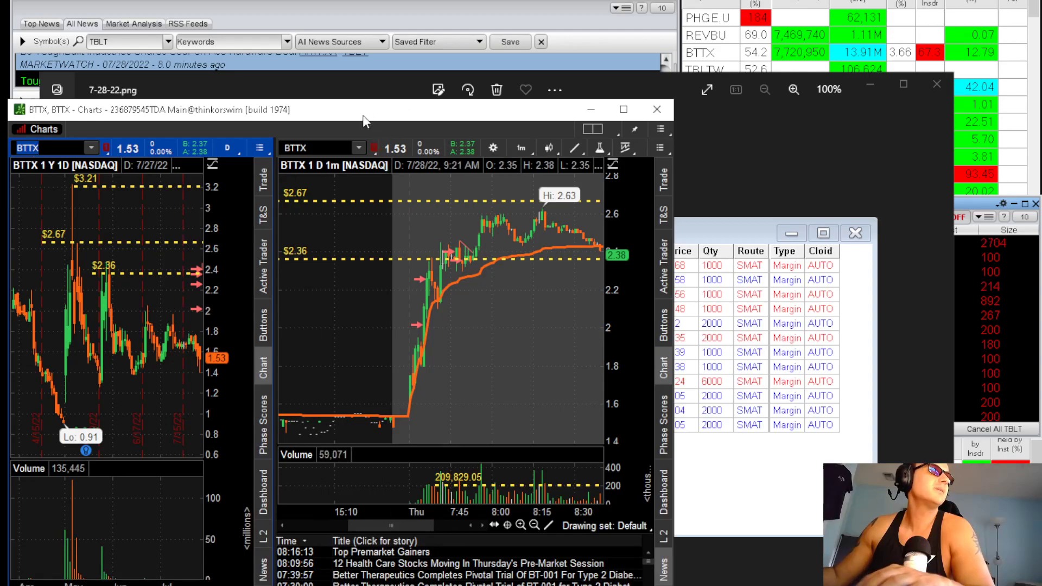
{"action": "type", "text": "TBLT"}
{"action": "key", "text": "Return"}
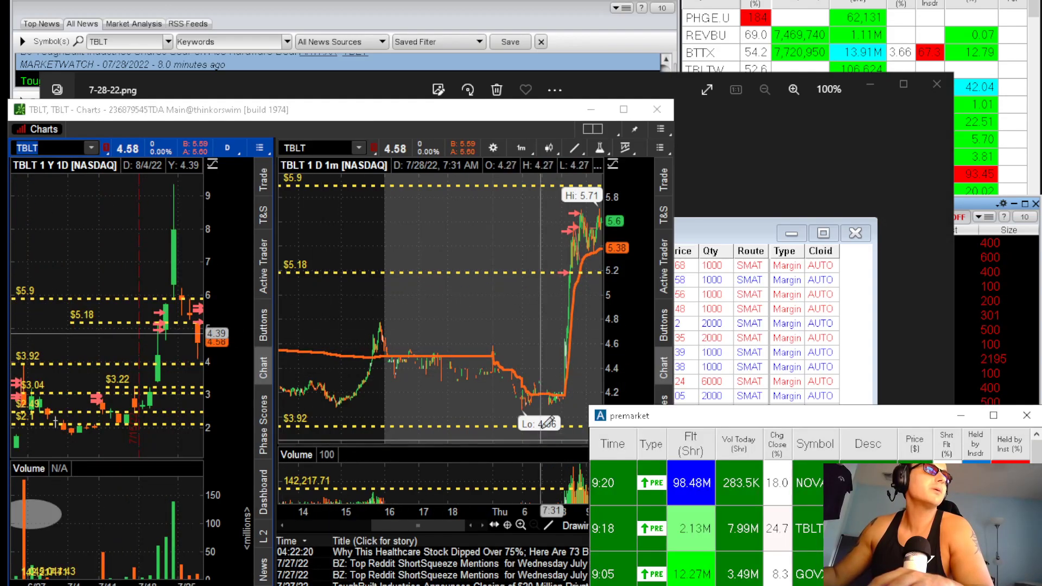
{"action": "left_click_drag", "start_coordinate": [581, 325], "coordinate": [518, 325]}
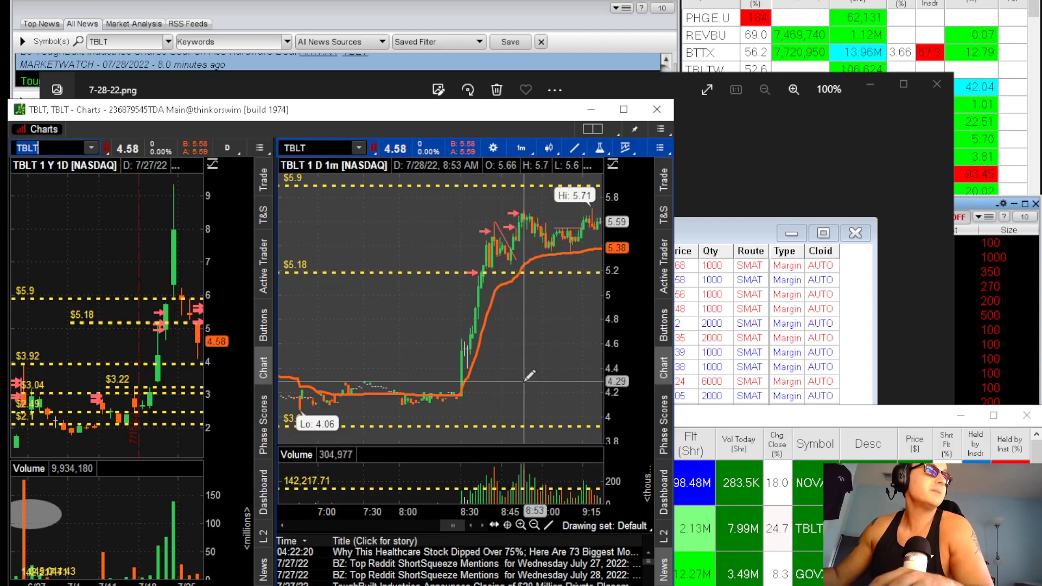
Bring the premarket scanner forward, then the 7-28-22.png trades screenshot
{"action": "left_click", "coordinate": [809, 16]}
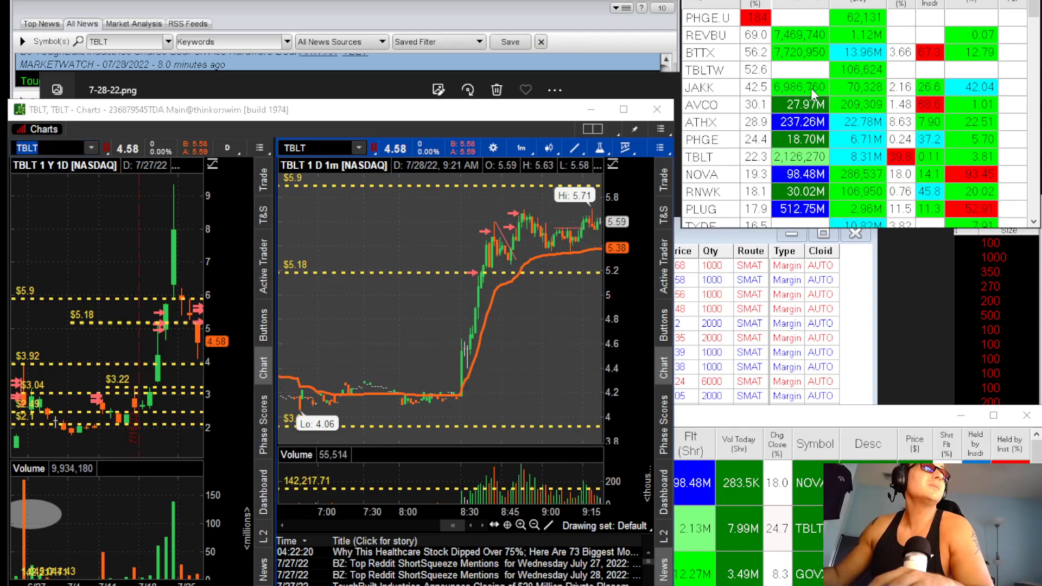
{"action": "left_click", "coordinate": [813, 298]}
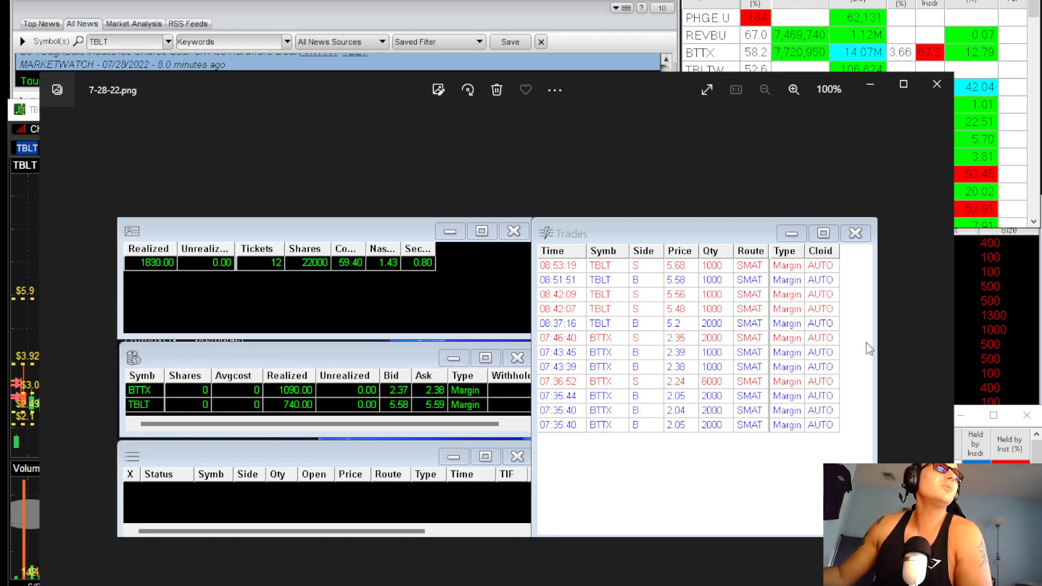
Zoom the TBLT daily chart to recent bars, bring up Level II, then return to the trades screenshot
{"action": "left_click", "coordinate": [873, 81]}
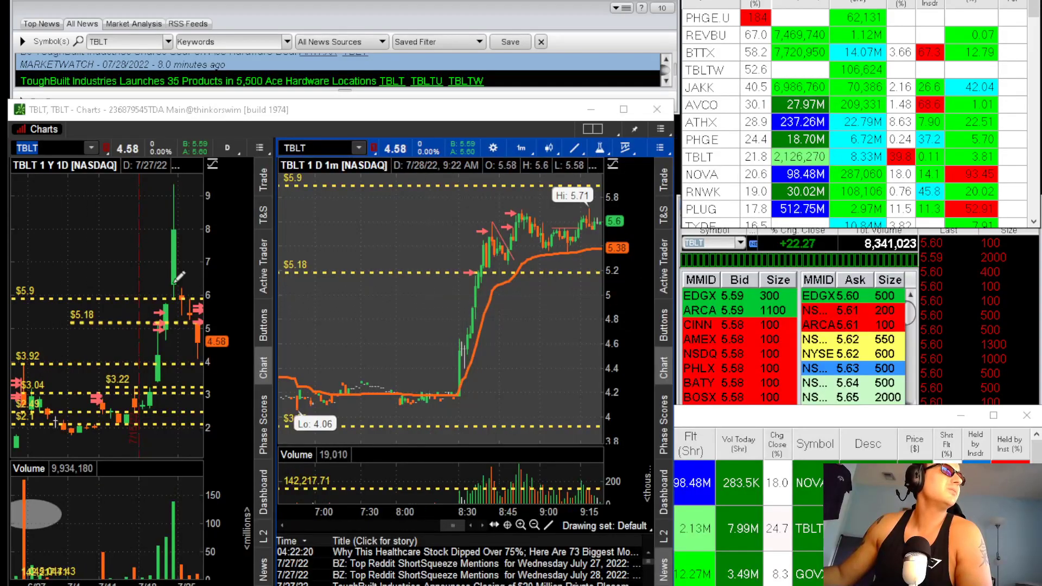
{"action": "scroll", "coordinate": [160, 294], "scroll_direction": "up", "scroll_amount": 3}
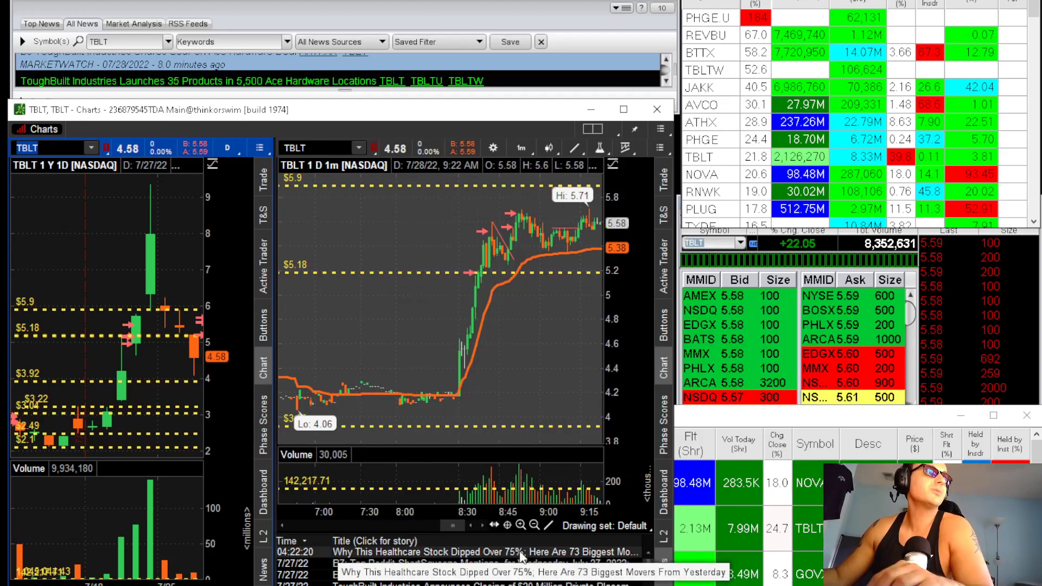
{"action": "left_click", "coordinate": [312, 146]}
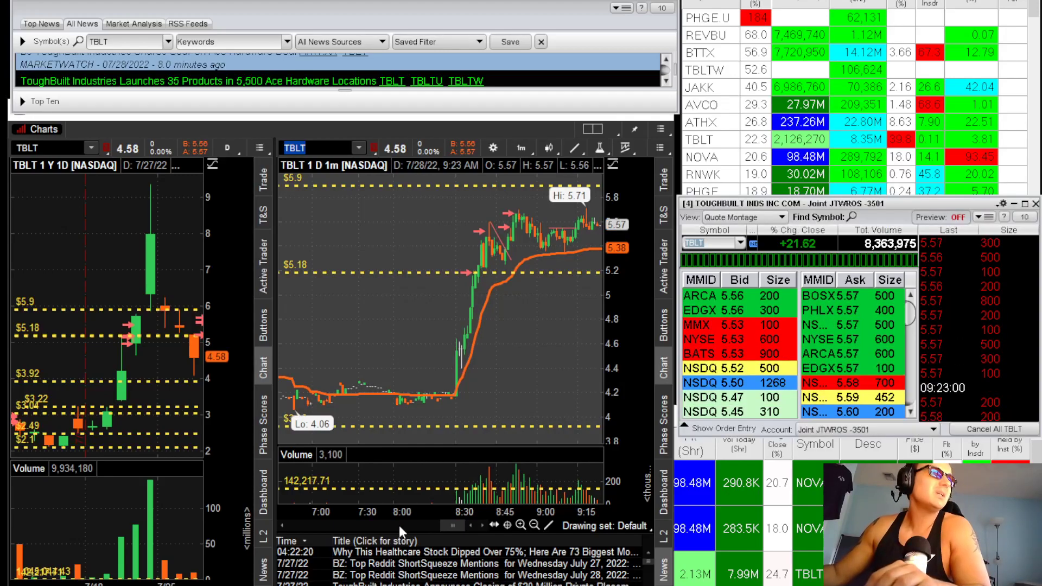
{"action": "left_click", "coordinate": [319, 149]}
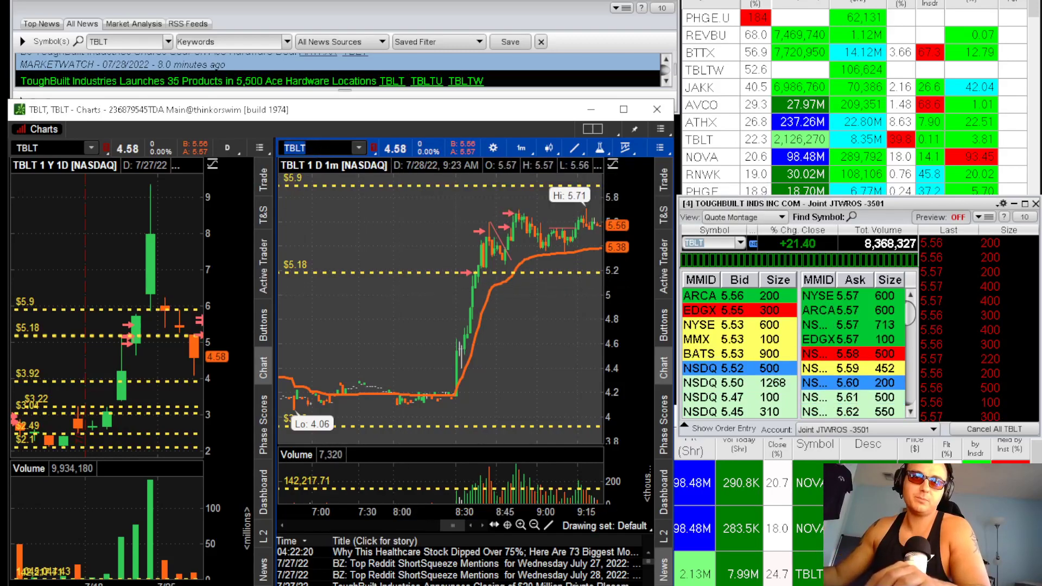
{"action": "key", "text": "alt+Tab"}
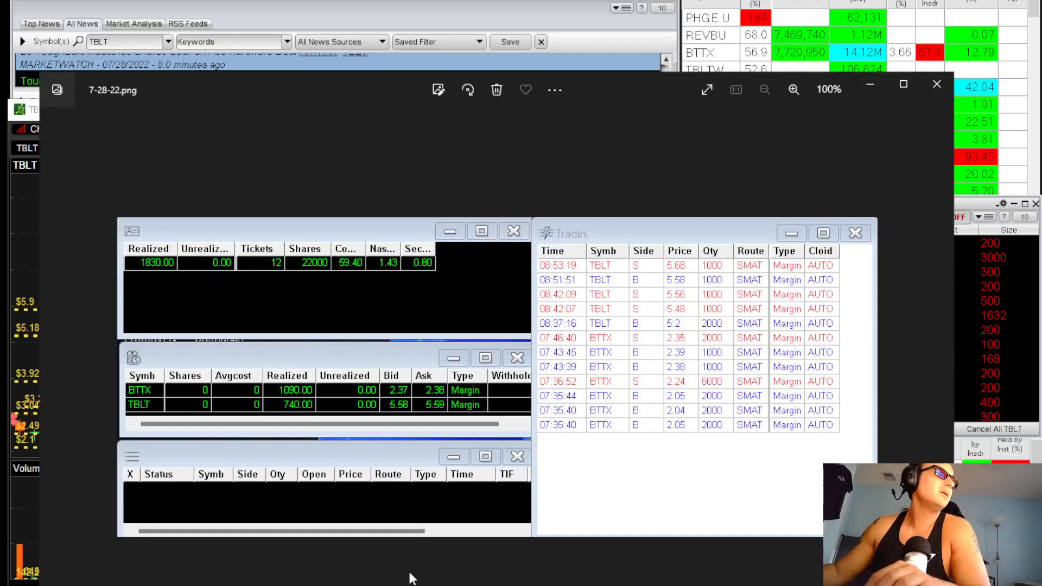
Reload BTTX into the linked charts, zoom the daily chart to May–July, and recall the trades screenshot
{"action": "left_click", "coordinate": [27, 148]}
{"action": "type", "text": "BTTX"}
{"action": "key", "text": "Return"}
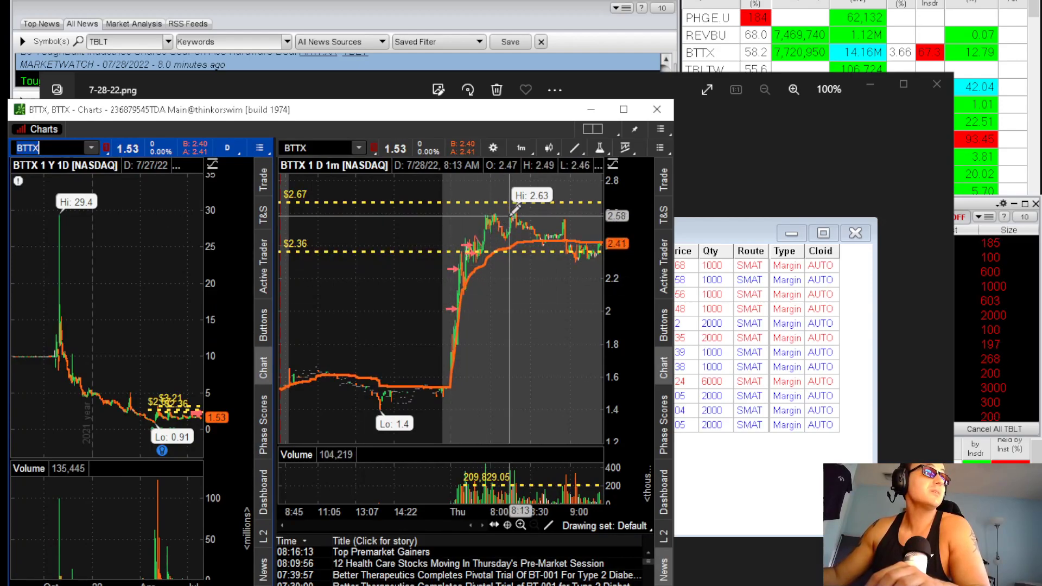
{"action": "scroll", "coordinate": [510, 209], "scroll_direction": "up", "scroll_amount": 3}
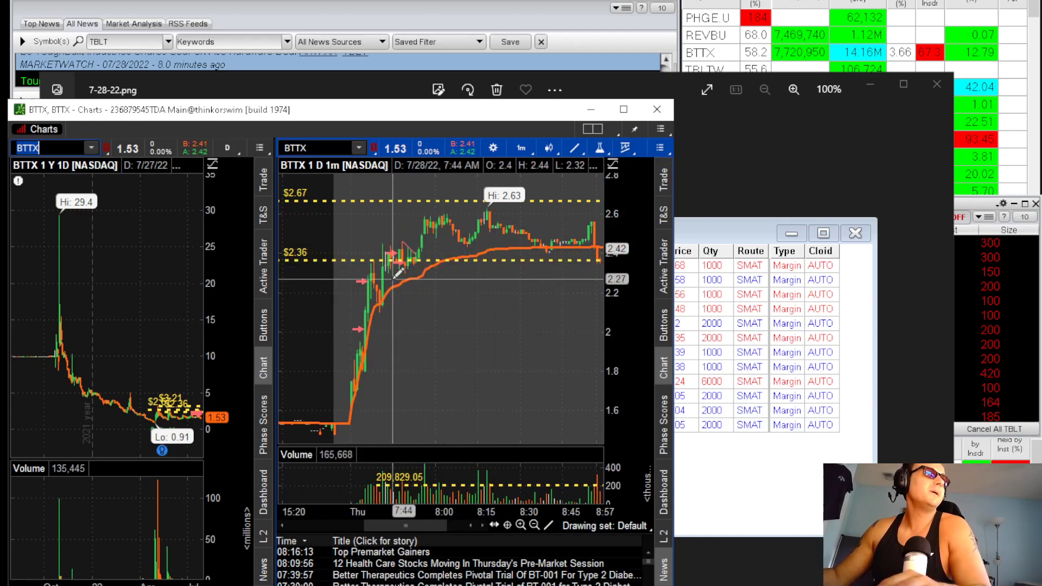
{"action": "scroll", "coordinate": [129, 271], "scroll_direction": "up", "scroll_amount": 5}
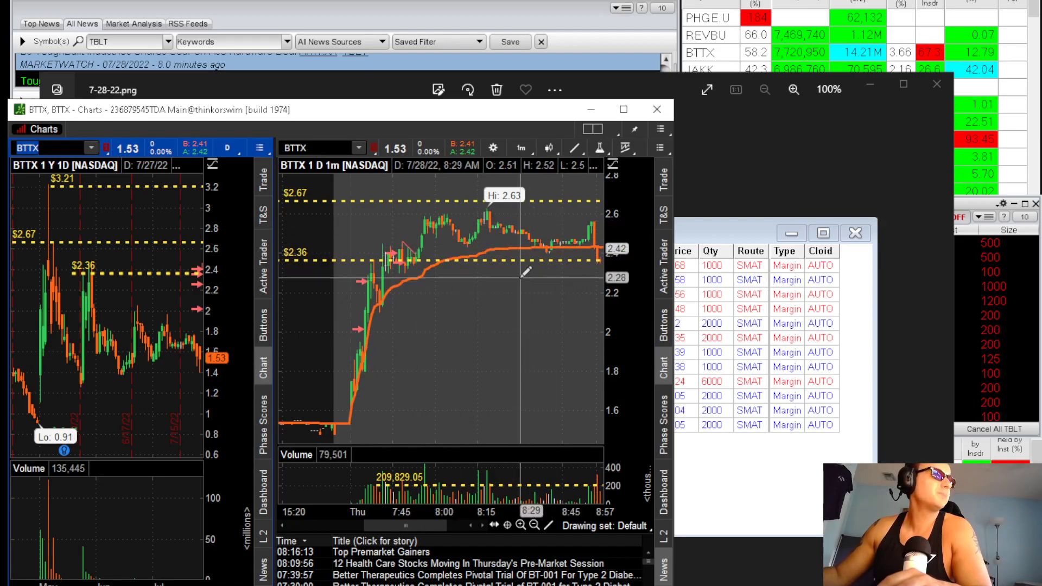
{"action": "left_click", "coordinate": [728, 183]}
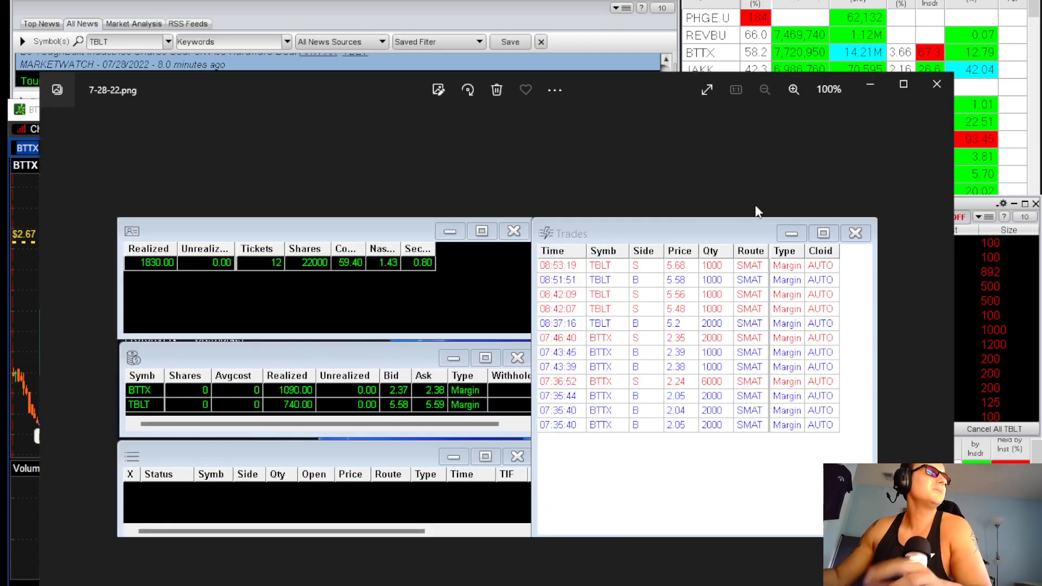
Hide the screenshot, load TBLT into both charts, and zoom the 1-minute chart
{"action": "left_click", "coordinate": [869, 85]}
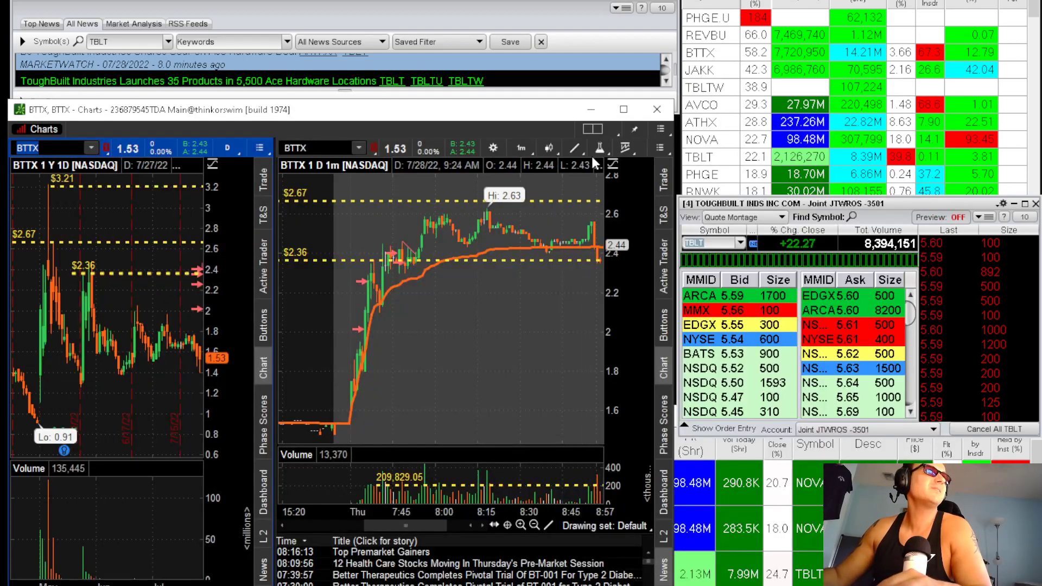
{"action": "left_click", "coordinate": [347, 150]}
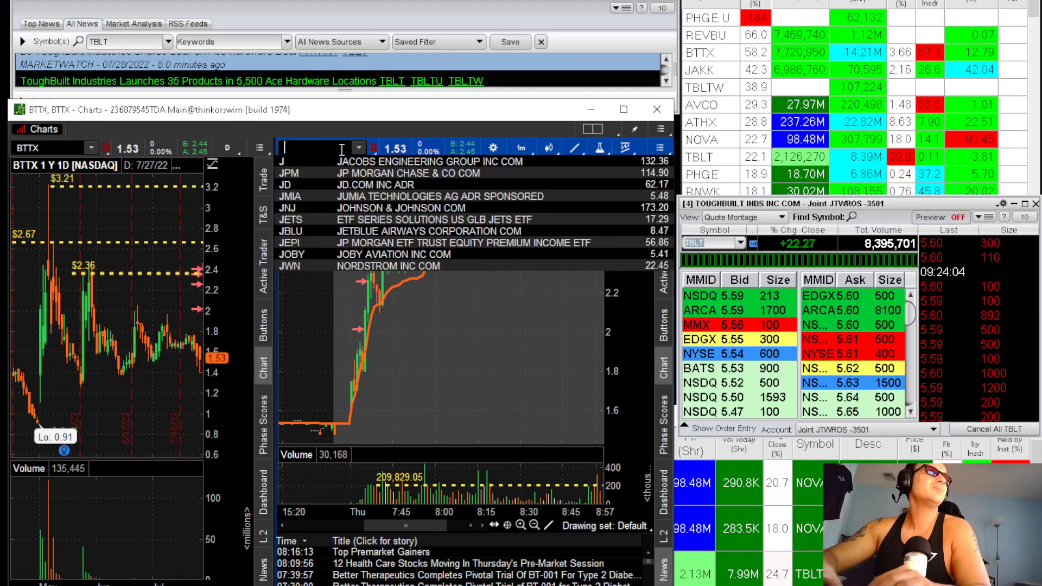
{"action": "key", "text": "BackSpace"}
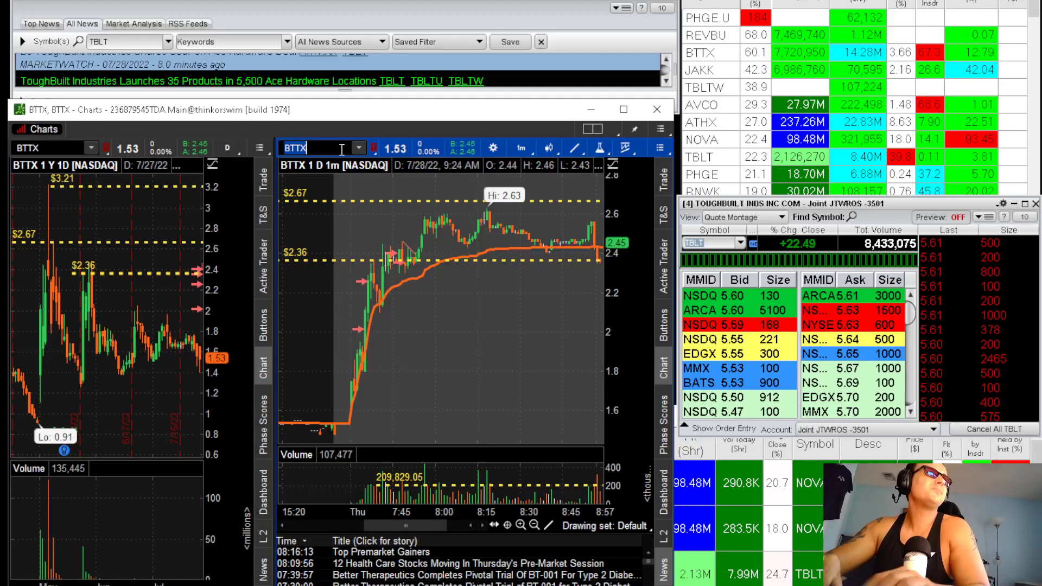
{"action": "key", "text": "Return"}
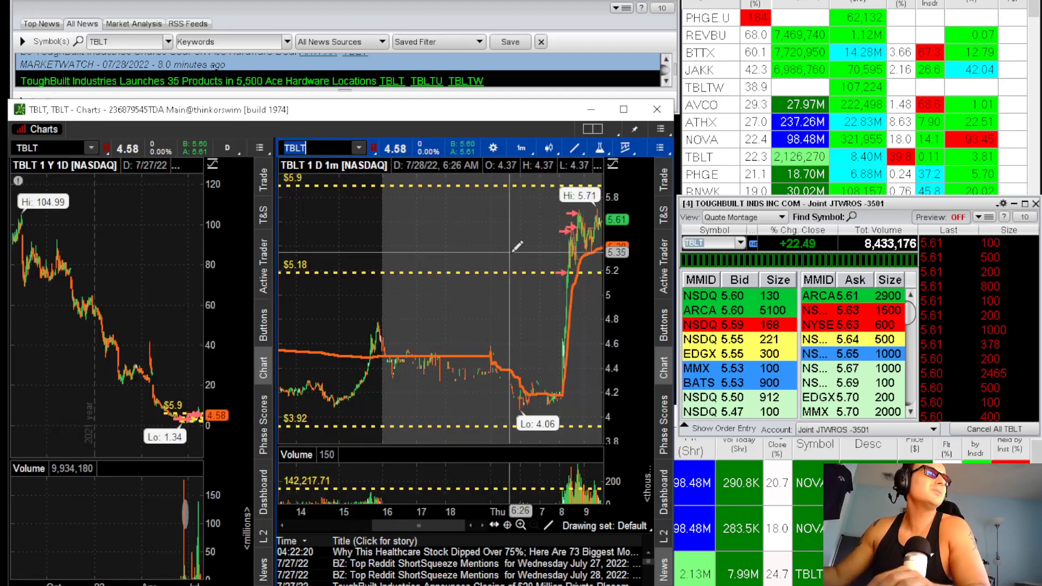
{"action": "scroll", "coordinate": [597, 301], "scroll_direction": "up", "scroll_amount": 3}
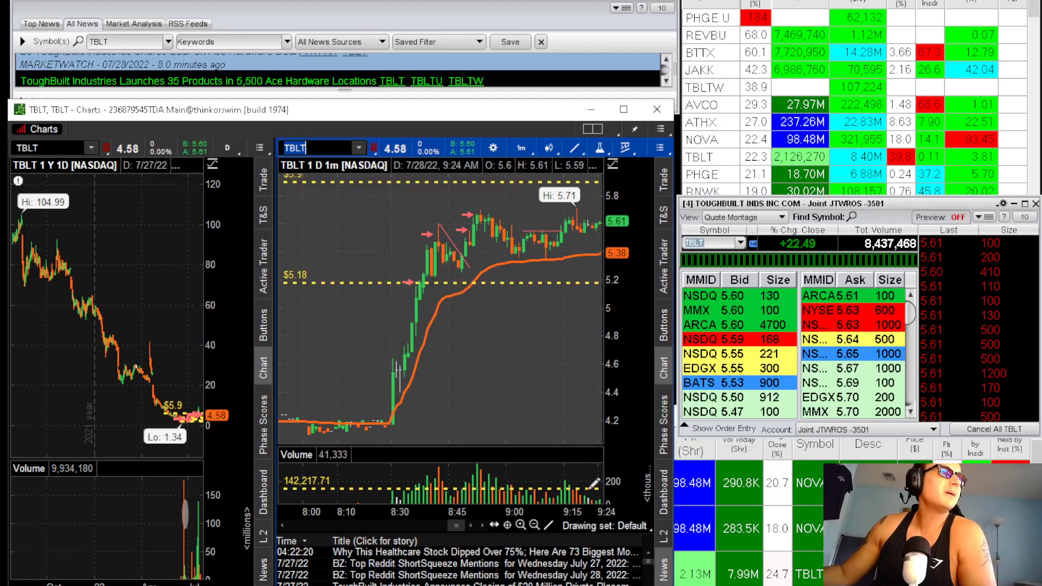
Pick the Price Level drawing tool and autorange the 1-minute chart to fit all its data
{"action": "left_click", "coordinate": [549, 525]}
{"action": "left_click", "coordinate": [577, 282]}
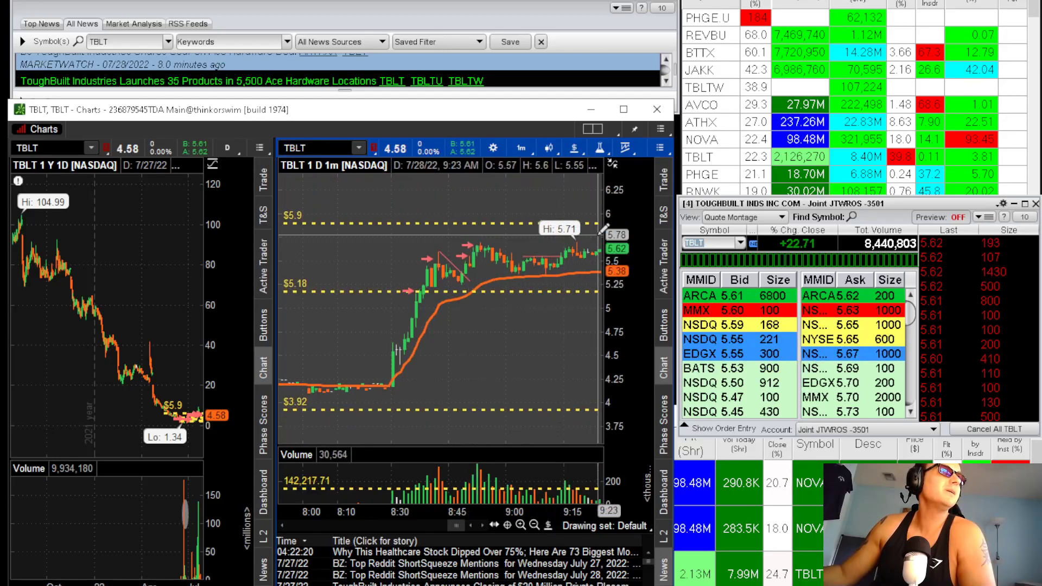
{"action": "right_click", "coordinate": [515, 353]}
{"action": "left_click", "coordinate": [571, 363]}
{"action": "scroll", "coordinate": [465, 309], "scroll_direction": "up", "scroll_amount": 5}
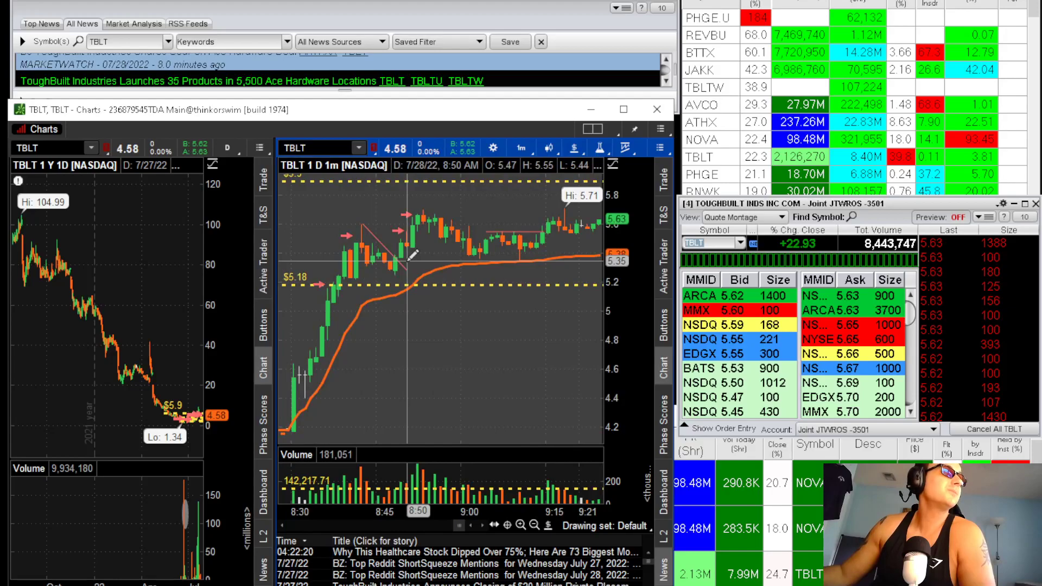
Place a $5.70 price level on TBLT's 1-minute chart and zoom into the latest candles
{"action": "left_click", "coordinate": [362, 210]}
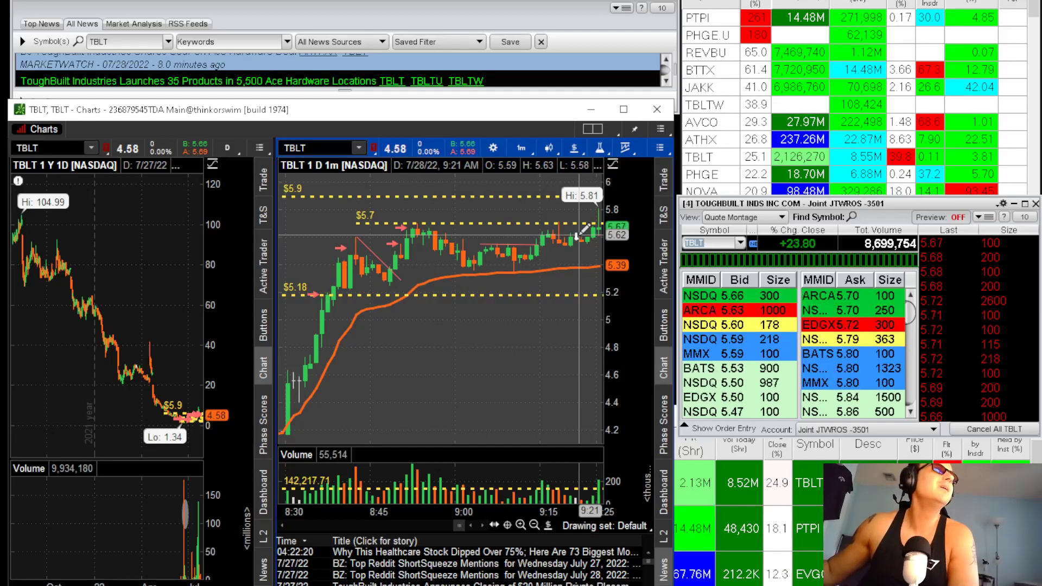
{"action": "scroll", "coordinate": [578, 236], "scroll_direction": "up", "scroll_amount": 5}
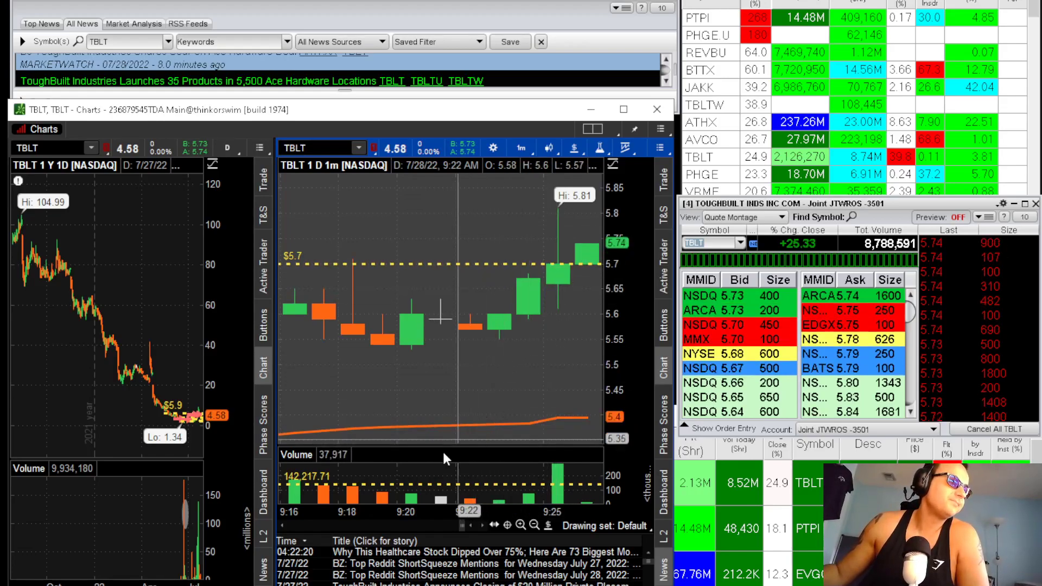
Zoom the 1-minute chart back out to 8:30 onward and the daily chart into 5/16/22–7/27/22
{"action": "mouse_move", "coordinate": [453, 512]}
{"action": "left_mouse_down"}
{"action": "mouse_move", "coordinate": [484, 513]}
{"action": "mouse_move", "coordinate": [454, 516]}
{"action": "mouse_move", "coordinate": [472, 515]}
{"action": "left_mouse_up"}
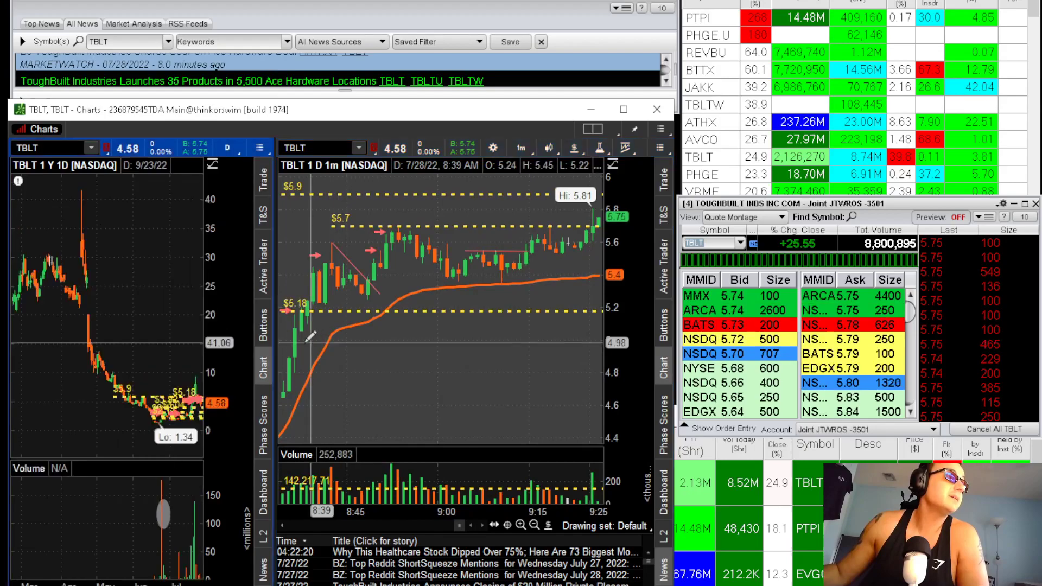
{"action": "left_click_drag", "start_coordinate": [304, 335], "coordinate": [304, 335]}
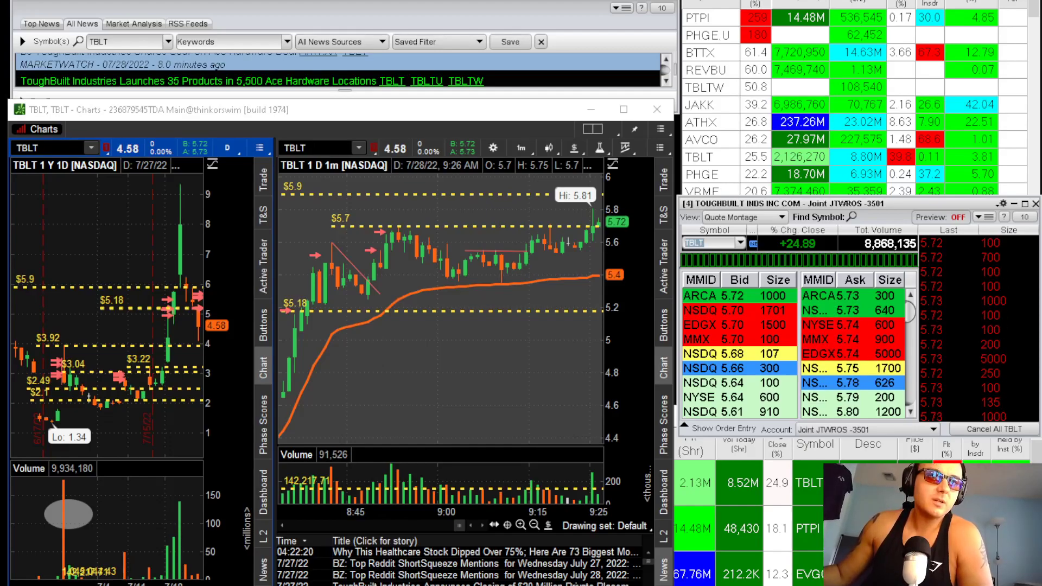
{"action": "key", "text": "alt+Tab"}
{"action": "scroll", "coordinate": [439, 288], "scroll_direction": "up", "scroll_amount": 5}
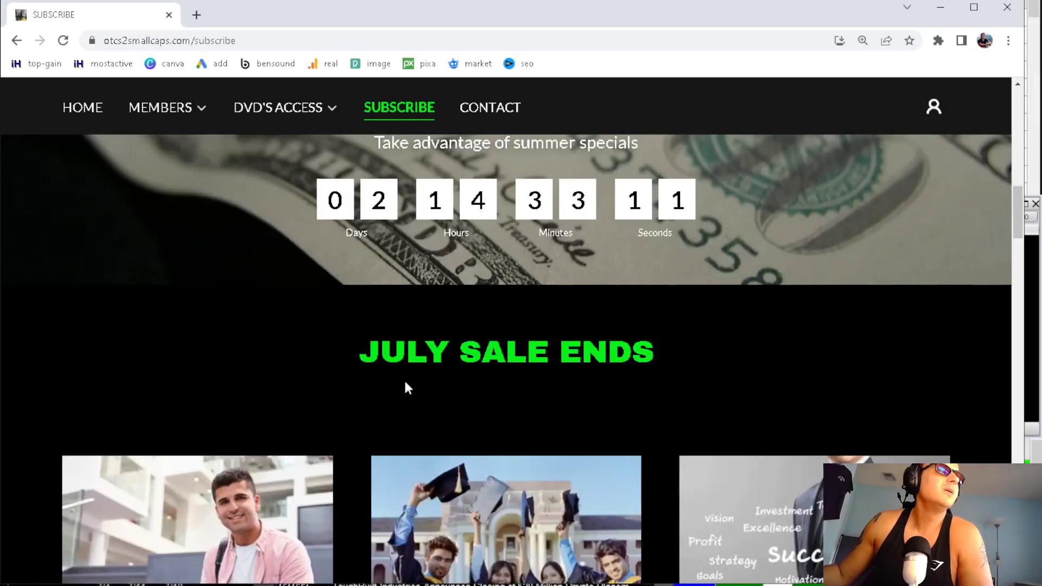
{"action": "scroll", "coordinate": [405, 383], "scroll_direction": "down", "scroll_amount": 5}
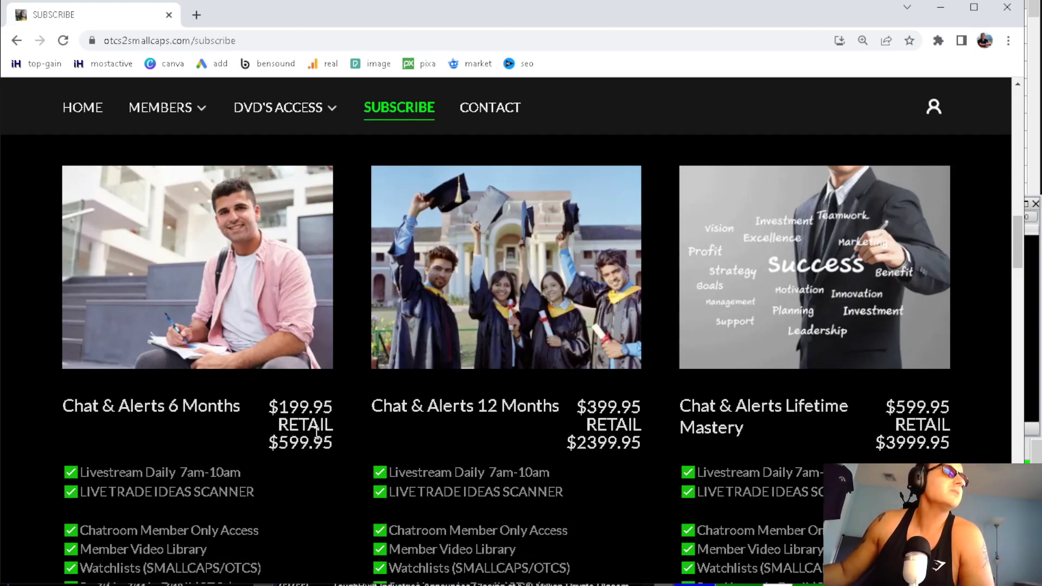
{"action": "scroll", "coordinate": [317, 432], "scroll_direction": "down", "scroll_amount": 4}
{"action": "left_click_drag", "start_coordinate": [113, 408], "coordinate": [186, 448]}
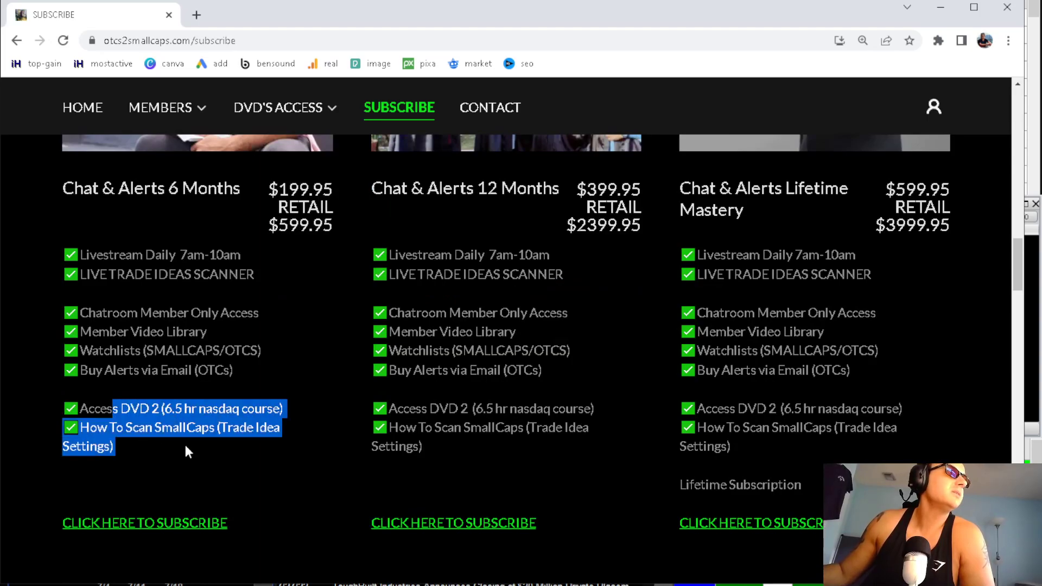
{"action": "left_click_drag", "start_coordinate": [126, 257], "coordinate": [184, 434]}
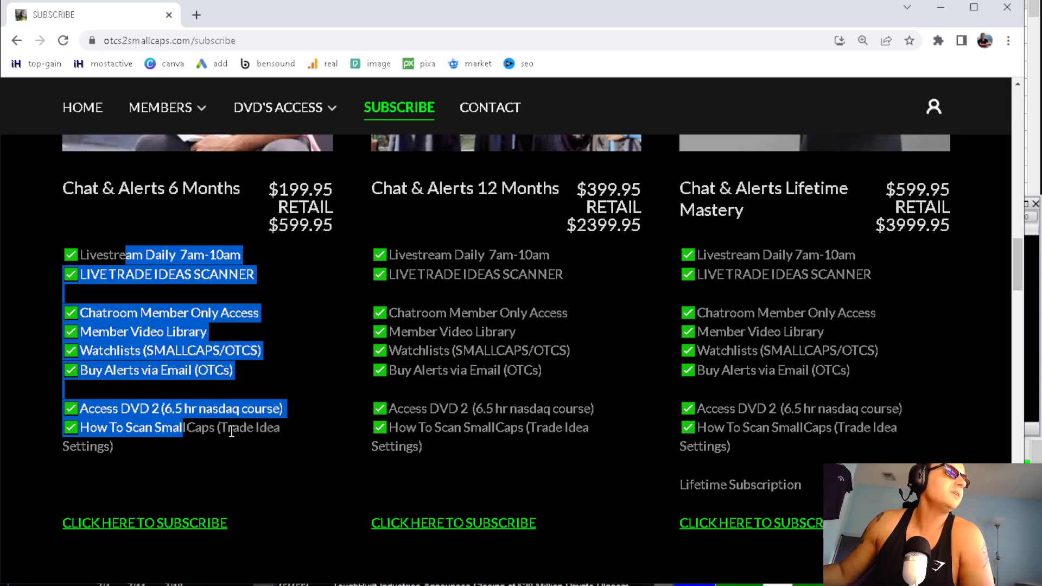
{"action": "left_click", "coordinate": [943, 13]}
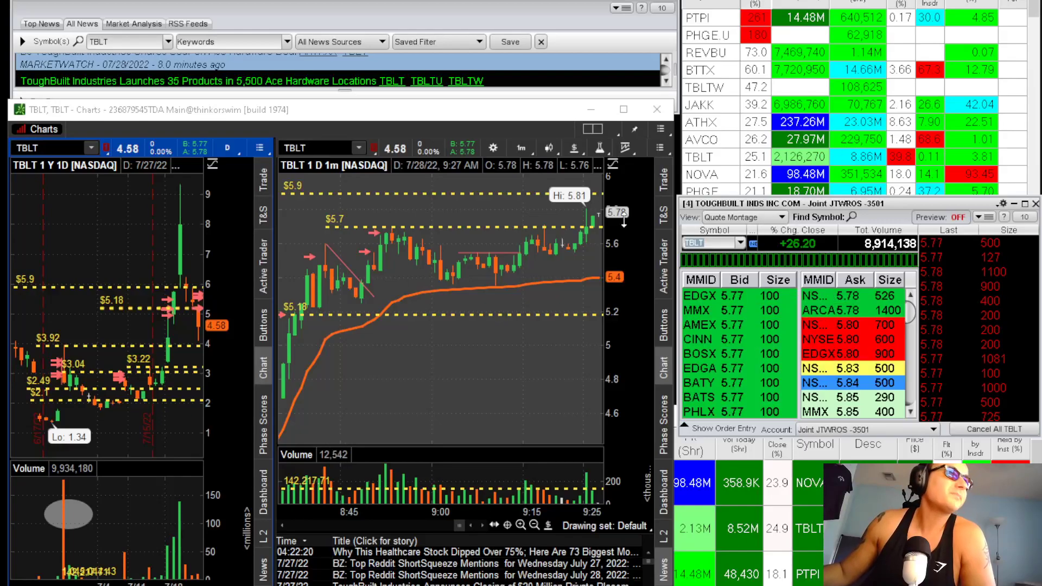
{"action": "left_click_drag", "start_coordinate": [596, 201], "coordinate": [549, 331]}
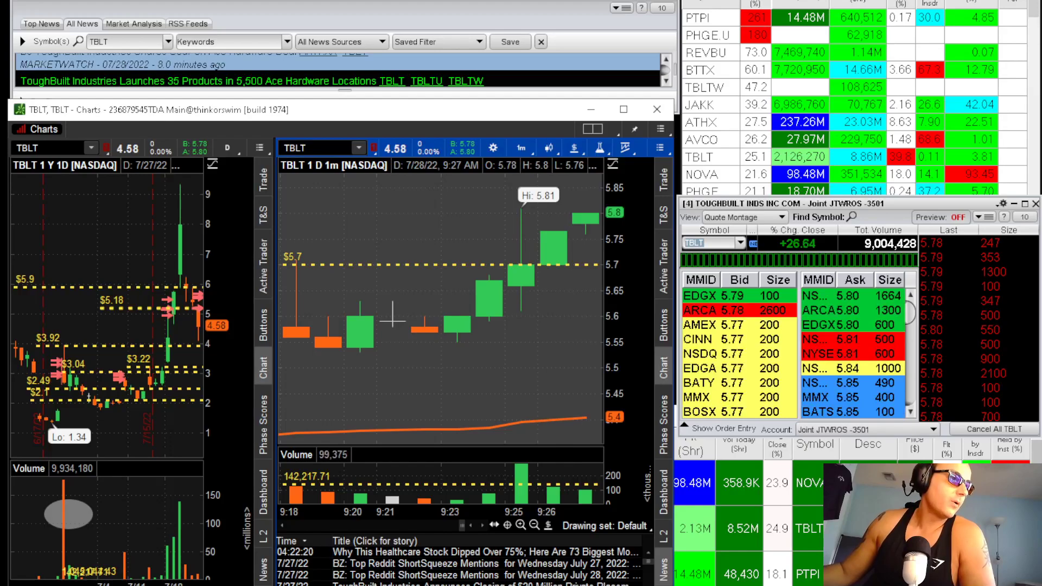
{"action": "left_click_drag", "start_coordinate": [402, 516], "coordinate": [500, 516]}
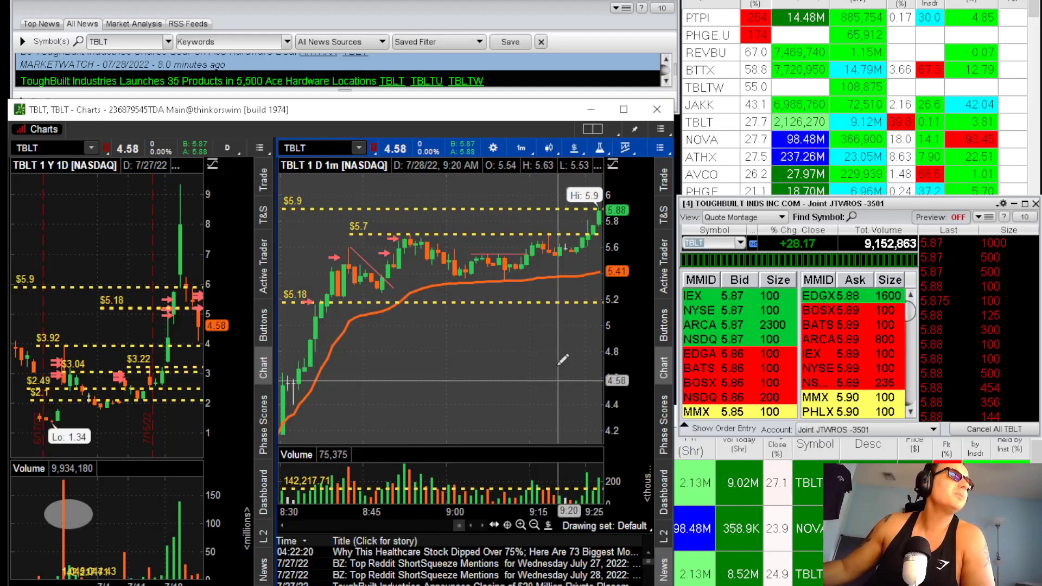
{"action": "mouse_move", "coordinate": [534, 248]}
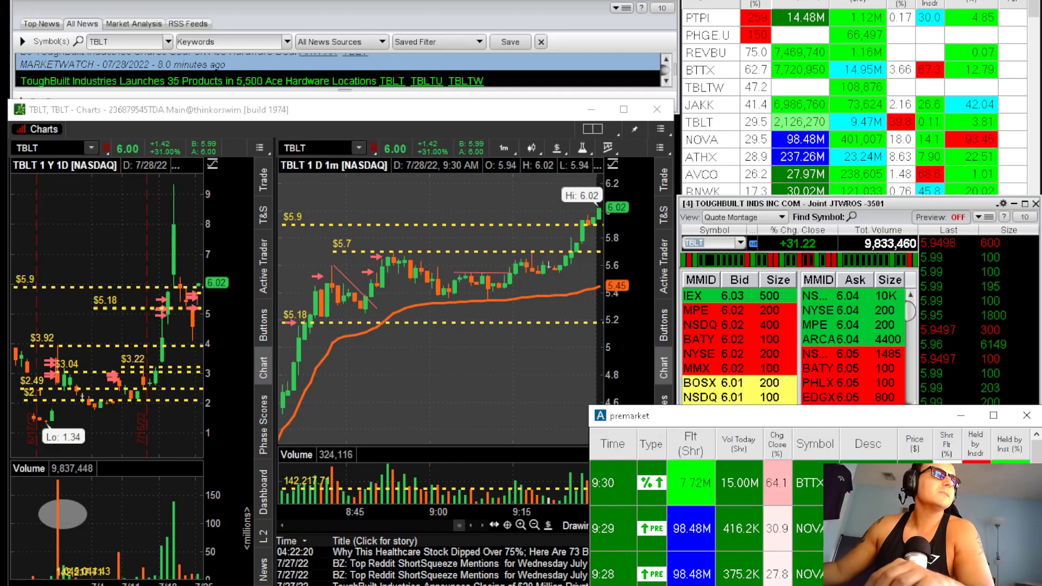
Mute the premarket scanner alert, lower its window, raise lowfloat-midday, and show TBLT's whole session
{"action": "left_click", "coordinate": [751, 545]}
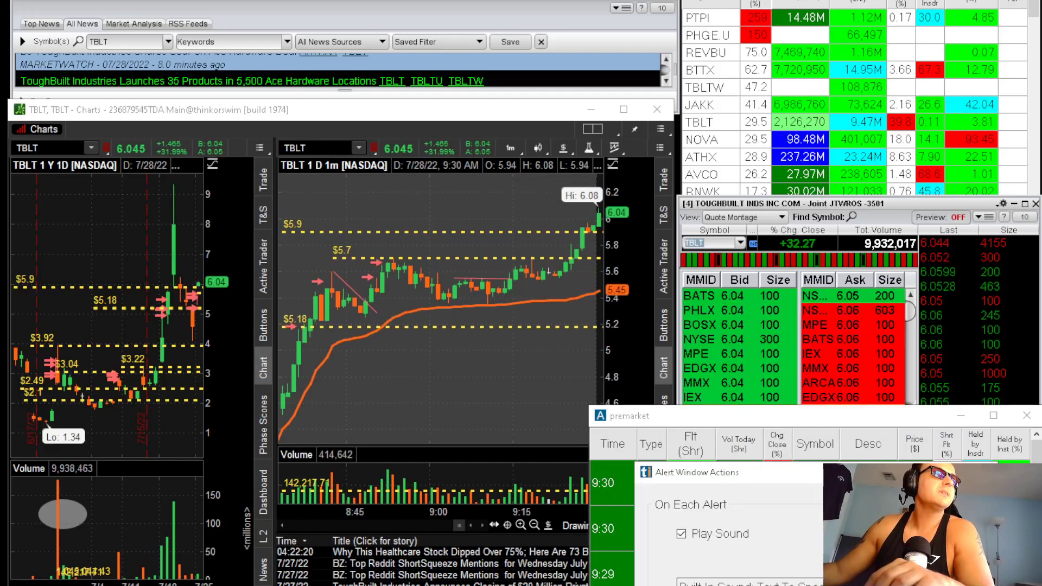
{"action": "left_click", "coordinate": [749, 541]}
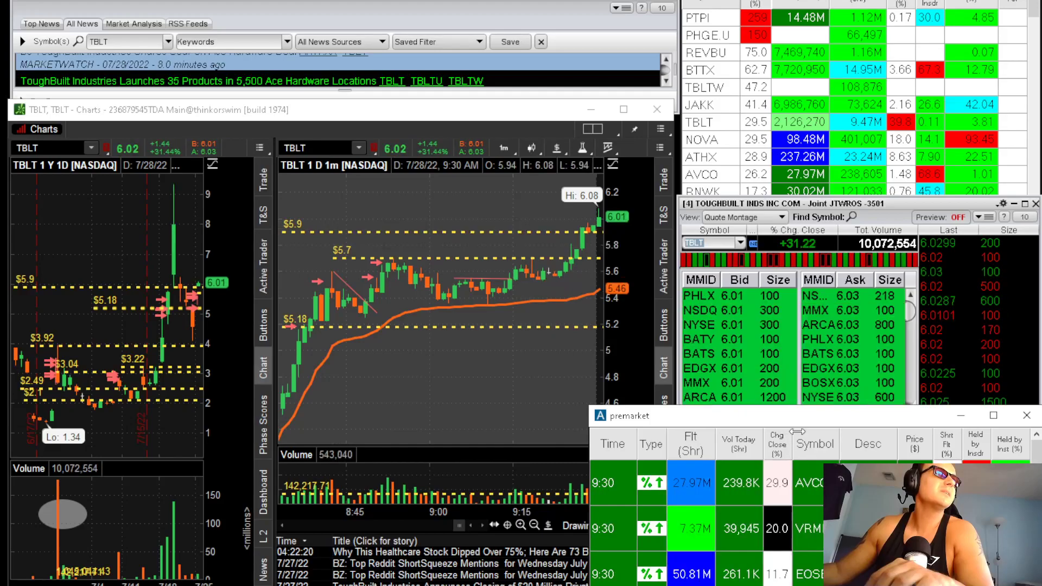
{"action": "left_click_drag", "start_coordinate": [798, 423], "coordinate": [792, 474]}
{"action": "left_click", "coordinate": [795, 453]}
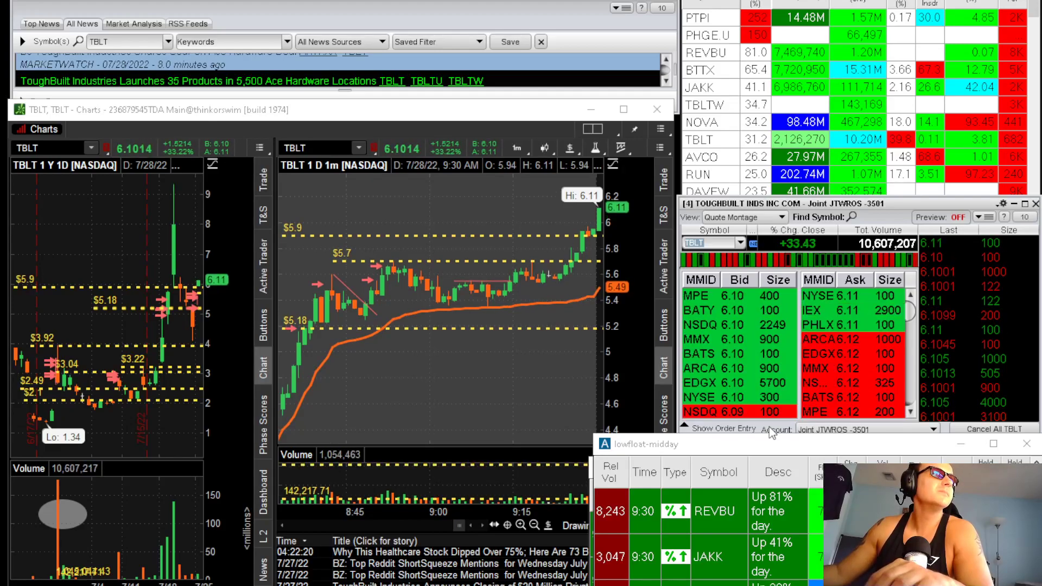
{"action": "left_click_drag", "start_coordinate": [445, 520], "coordinate": [591, 522]}
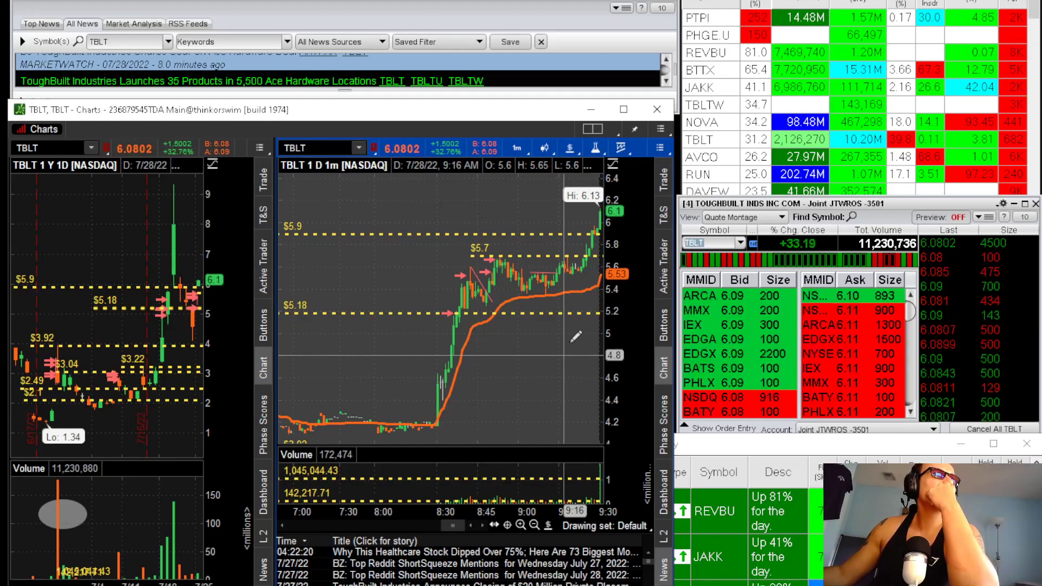
Zoom TBLT's 1-minute chart in on the 9:12–9:30 candles breaking above $6
{"action": "scroll", "coordinate": [568, 350], "scroll_direction": "up", "scroll_amount": 5}
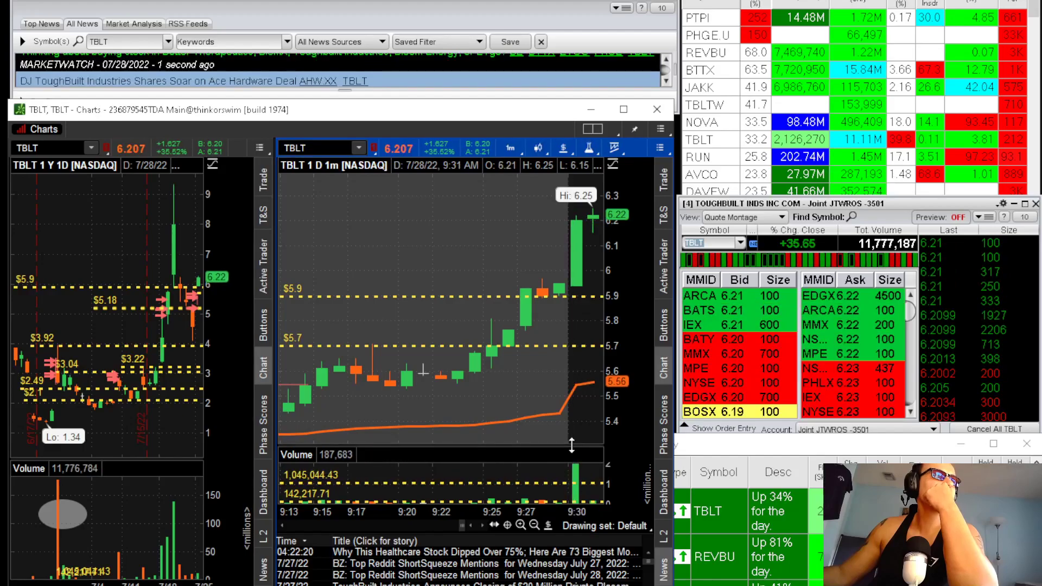
Make the volume subgraph under TBLT's 1-minute price chart much taller
{"action": "left_click_drag", "start_coordinate": [572, 446], "coordinate": [569, 381]}
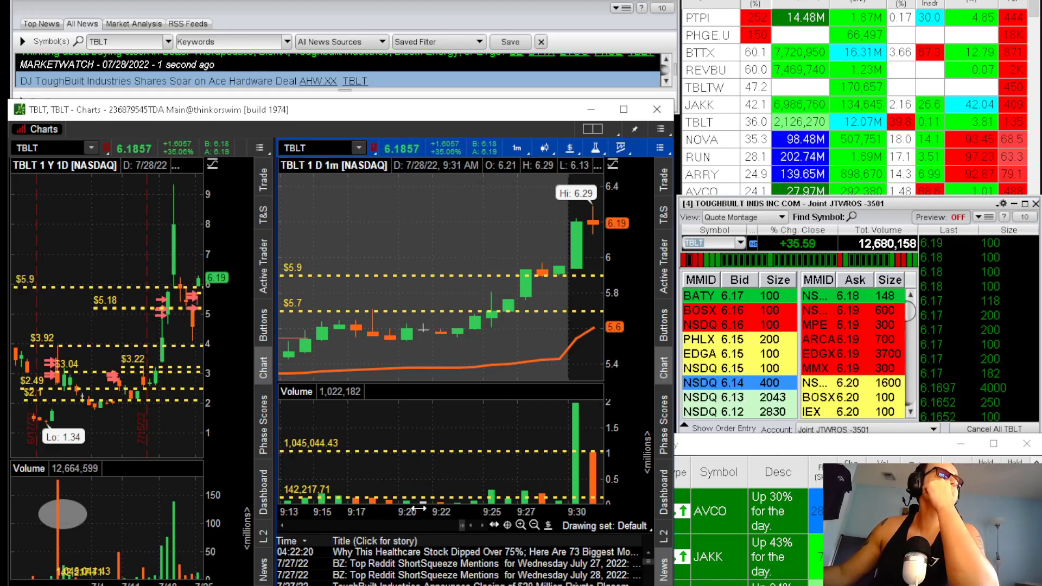
Zoom TBLT's 1-minute chart out to the 8:30–9:30 range, showing the climb from $5.18
{"action": "scroll", "coordinate": [483, 522], "scroll_direction": "down", "scroll_amount": 5}
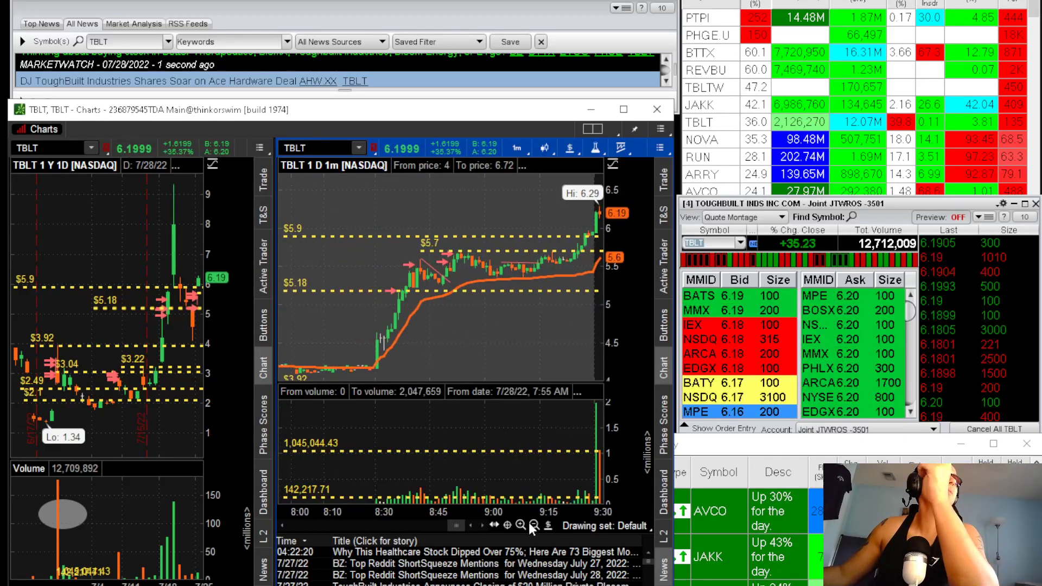